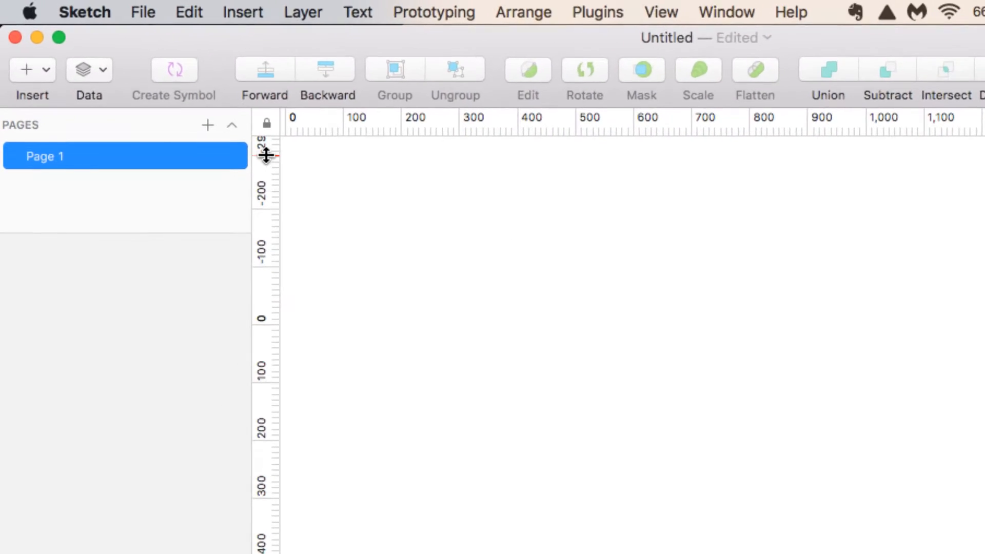
{"action": "left_click", "coordinate": [51, 73]}
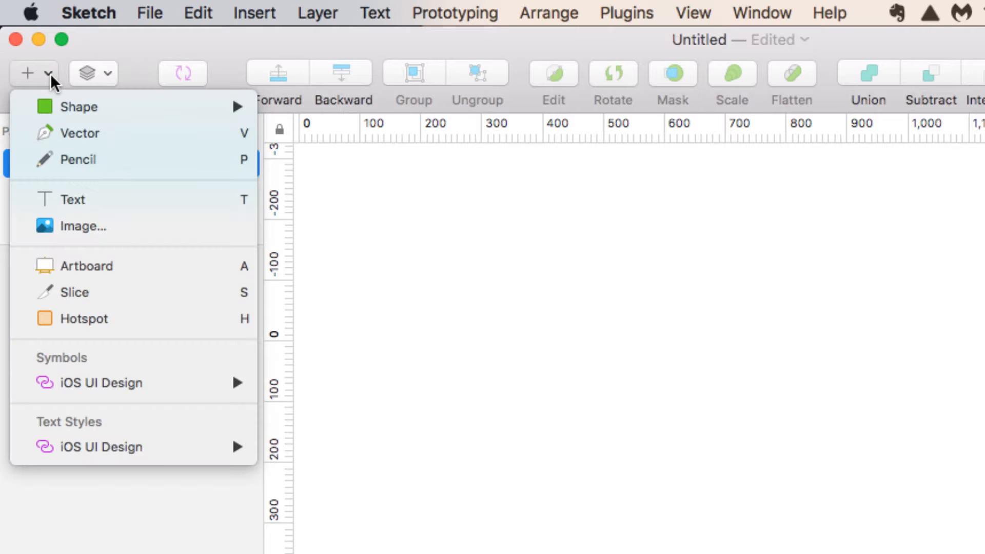
{"action": "mouse_move", "coordinate": [174, 107]}
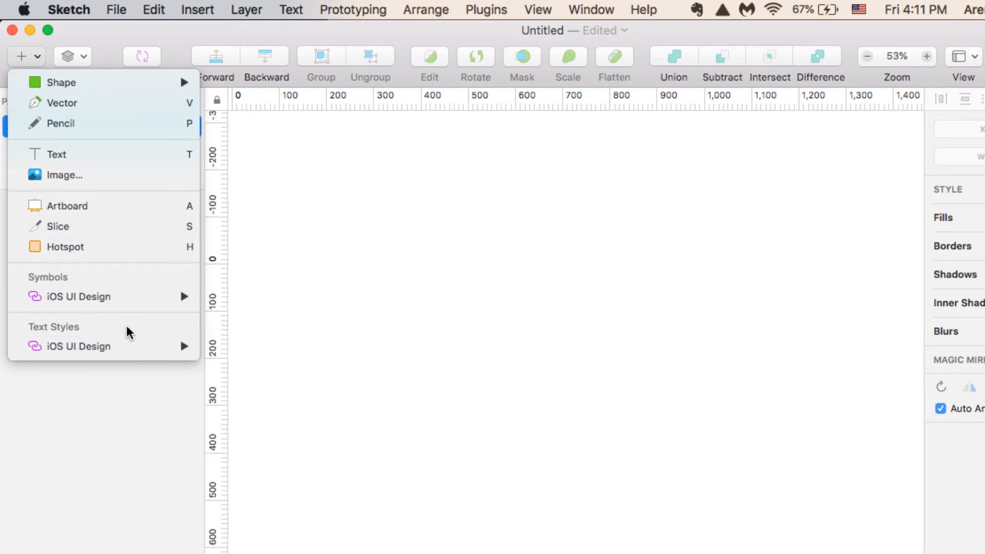
{"action": "mouse_move", "coordinate": [126, 297]}
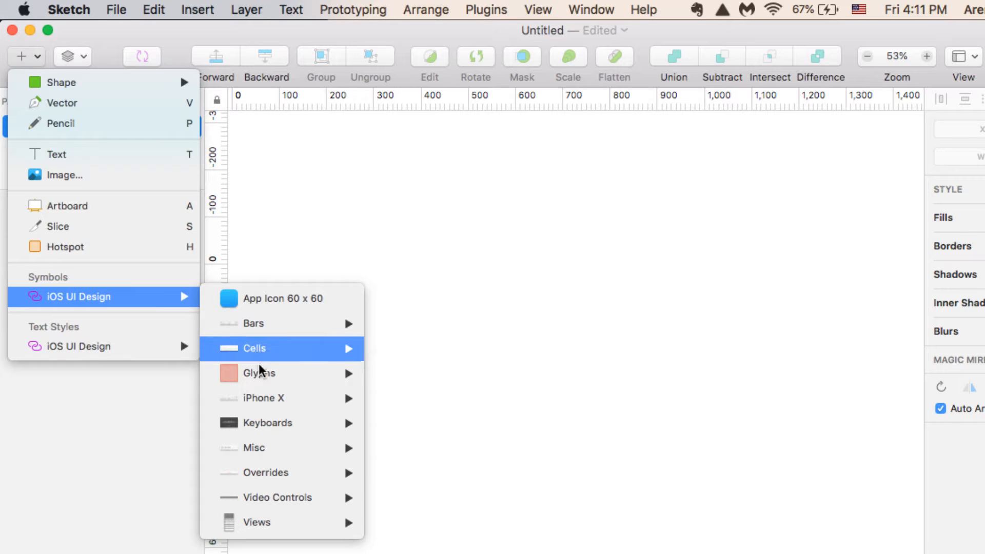
{"action": "mouse_move", "coordinate": [277, 400]}
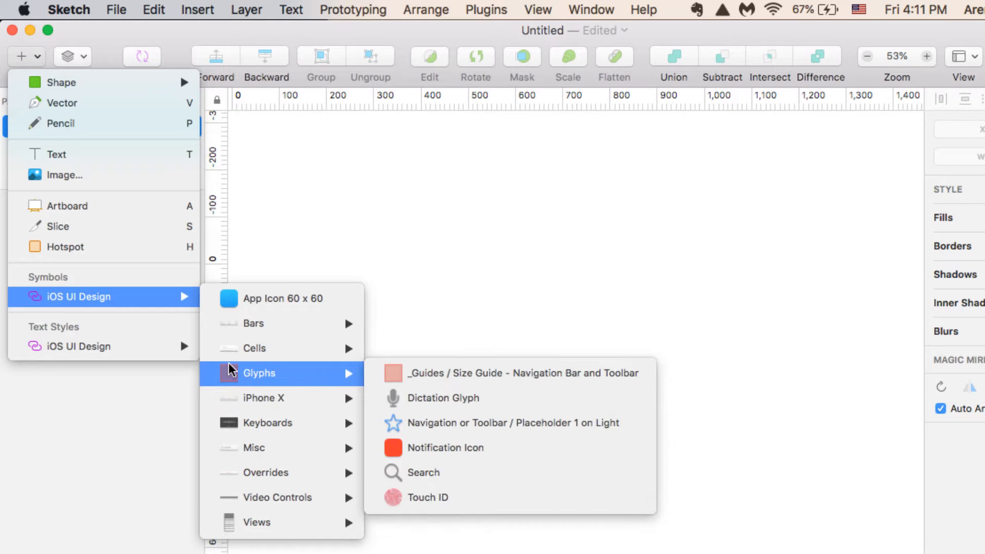
{"action": "mouse_move", "coordinate": [166, 349]}
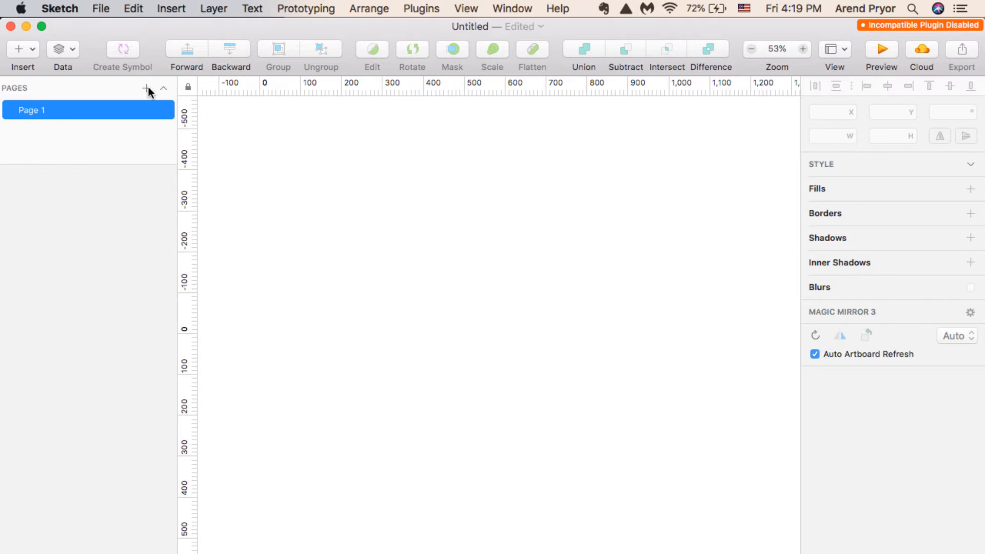
Step: Draw two narrow vertical rectangles side by side with aligned tops, about 29 × 254 and 23 × 254
{"action": "left_click", "coordinate": [34, 50]}
{"action": "mouse_move", "coordinate": [61, 72]}
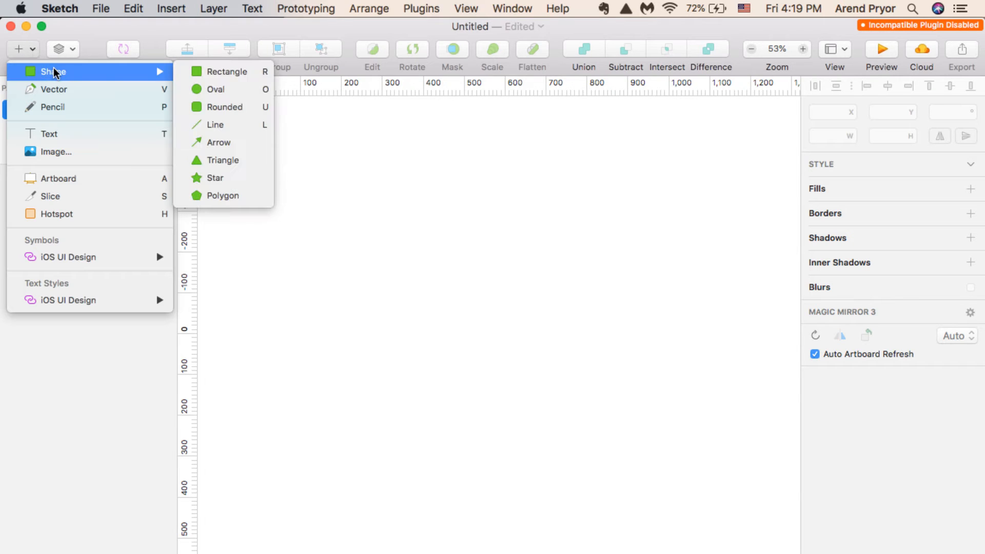
{"action": "left_click", "coordinate": [186, 76]}
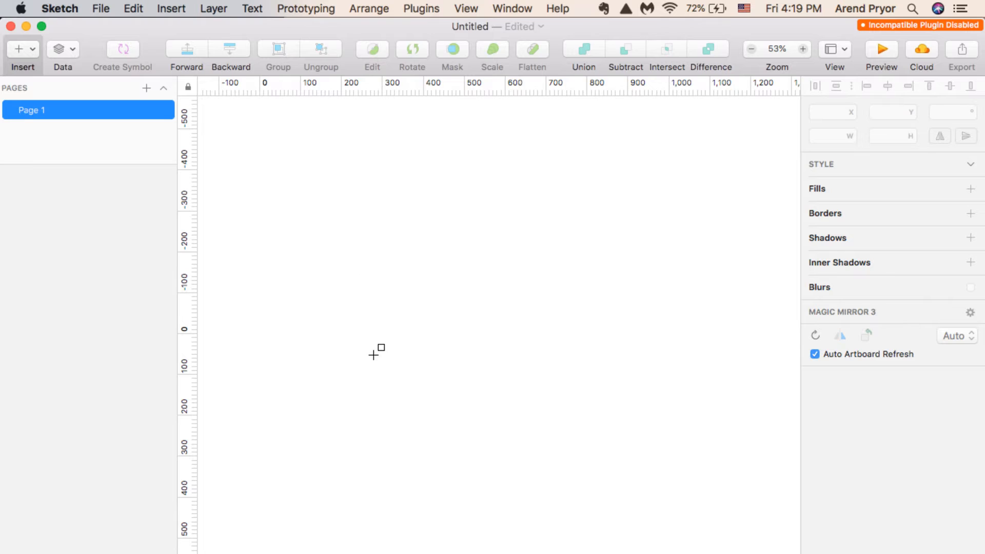
{"action": "left_click_drag", "start_coordinate": [381, 379], "coordinate": [392, 481]}
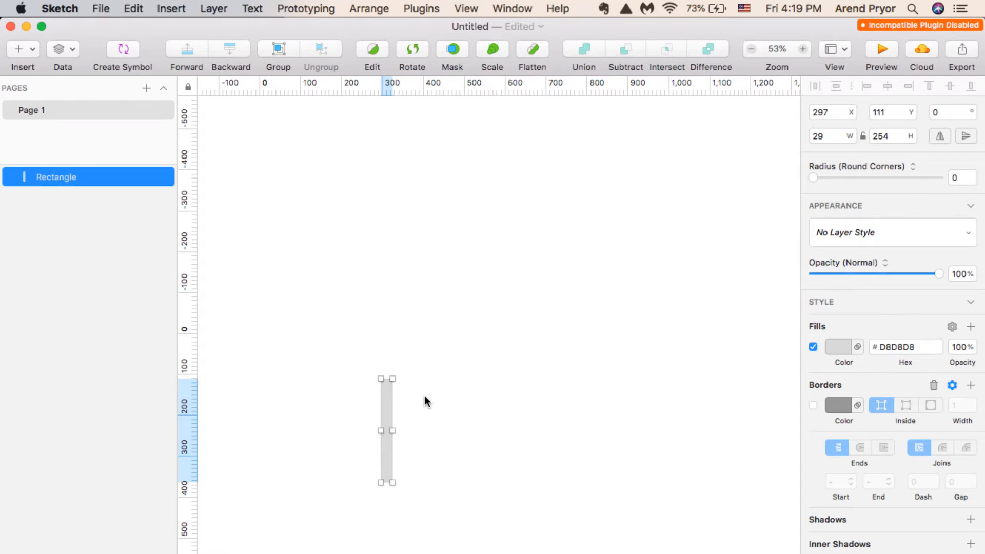
{"action": "left_click", "coordinate": [449, 426]}
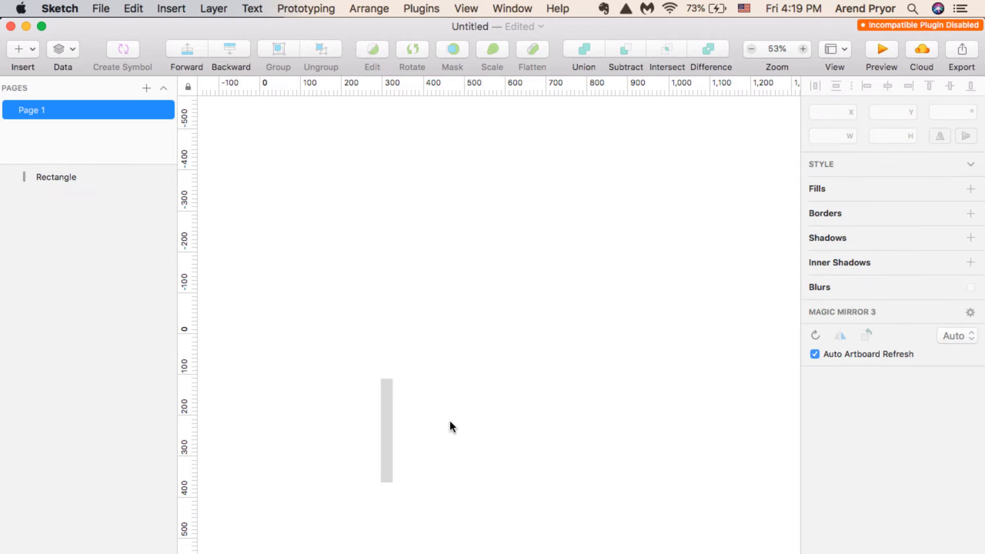
{"action": "key", "text": "r"}
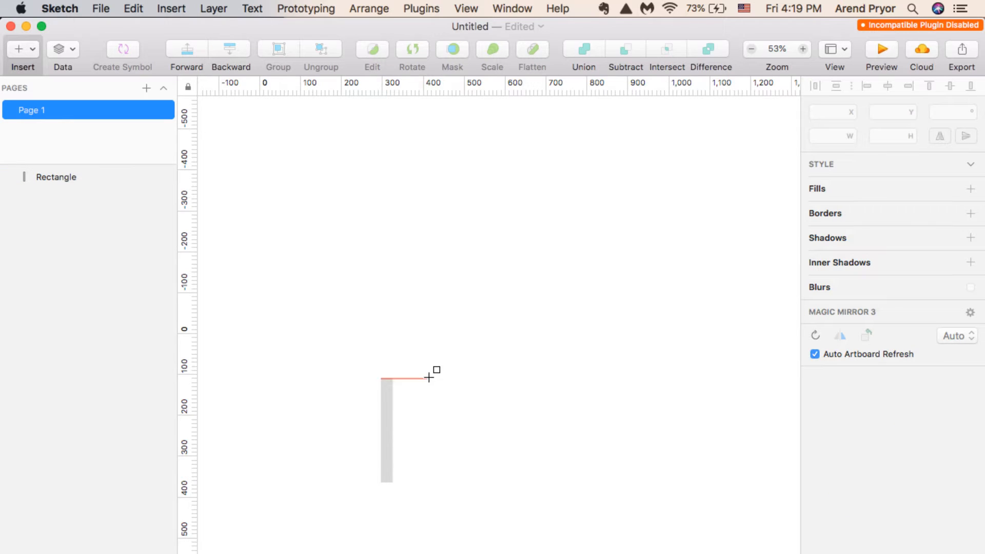
{"action": "left_click_drag", "start_coordinate": [428, 378], "coordinate": [440, 482]}
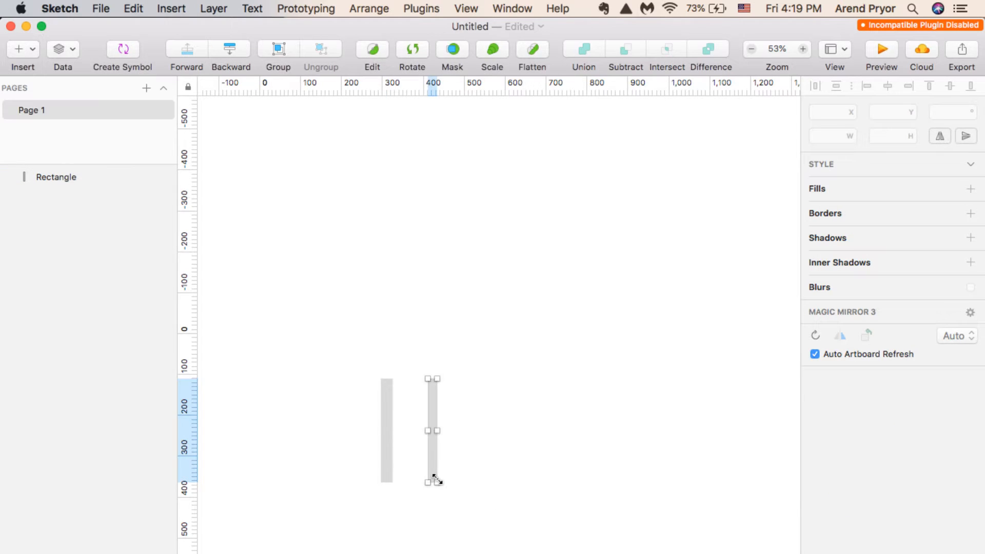
Step: Draw a small upright triangle to the right of the two narrow rectangles and deselect it
{"action": "left_click", "coordinate": [34, 49]}
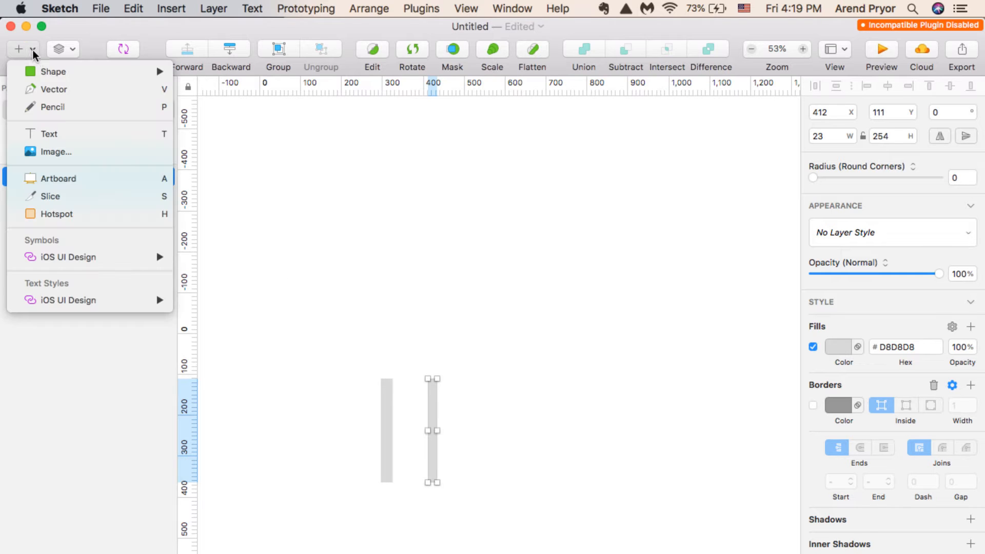
{"action": "mouse_move", "coordinate": [57, 71]}
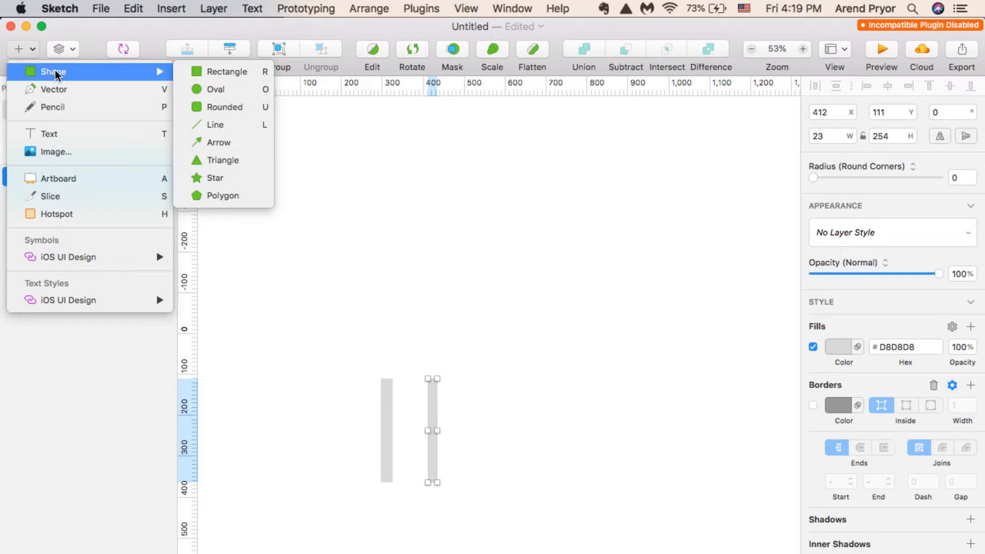
{"action": "left_click", "coordinate": [221, 160]}
{"action": "left_click_drag", "start_coordinate": [300, 182], "coordinate": [547, 465]}
{"action": "left_click", "coordinate": [615, 398]}
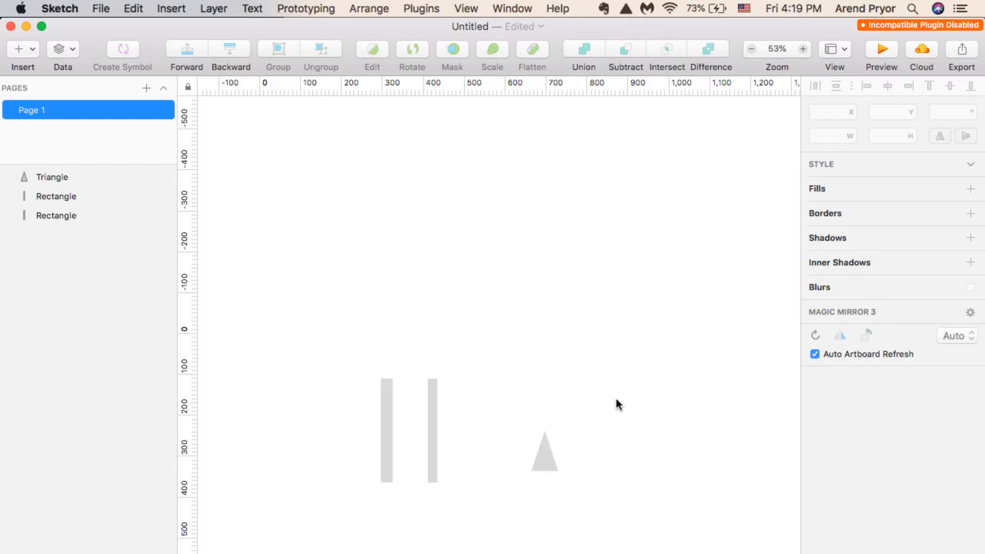
Step: Draw a circle about 52 × 52 above the rectangles and triangle, and a tall oval about 64 × 308 to its upper left
{"action": "key", "text": "o"}
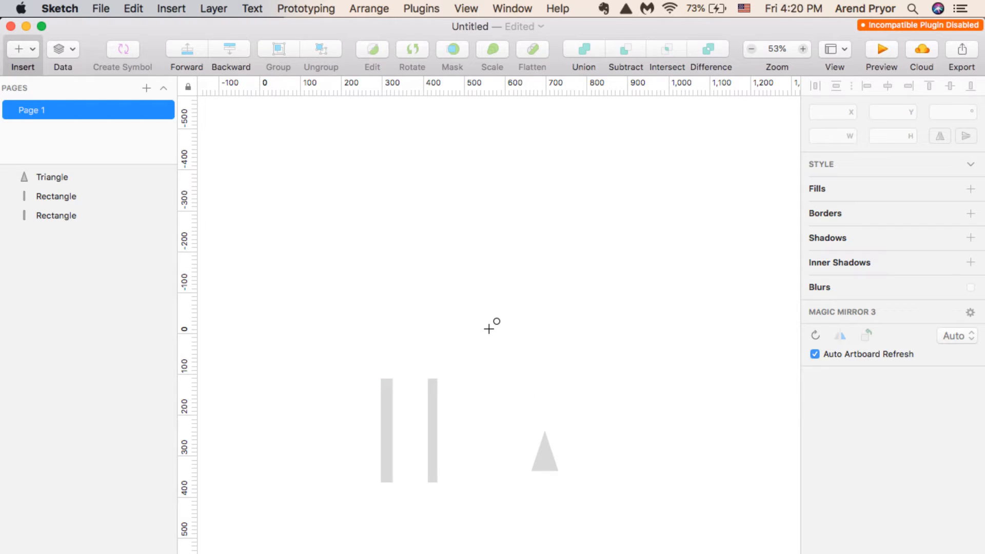
{"action": "left_click_drag", "start_coordinate": [489, 328], "coordinate": [503, 349]}
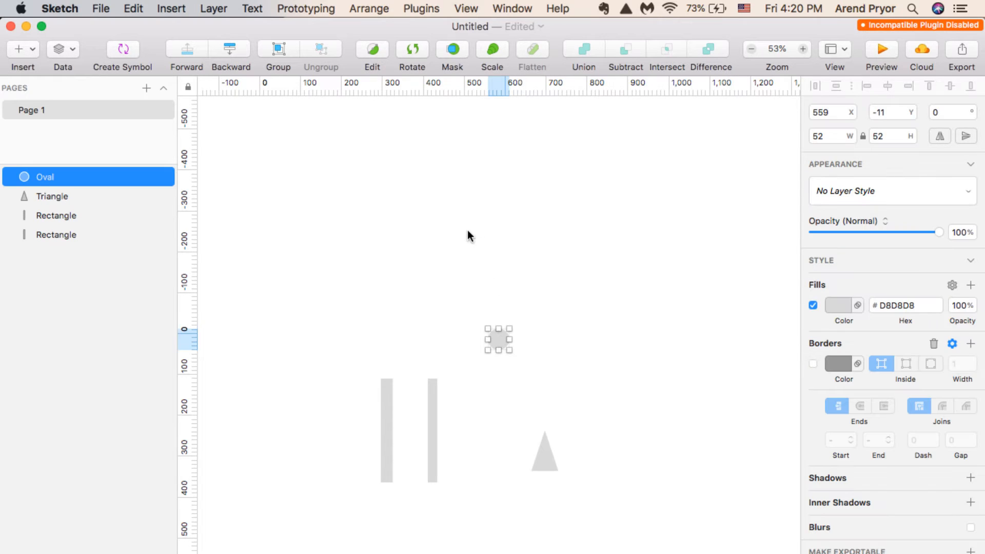
{"action": "key", "text": "Escape"}
{"action": "key", "text": "o"}
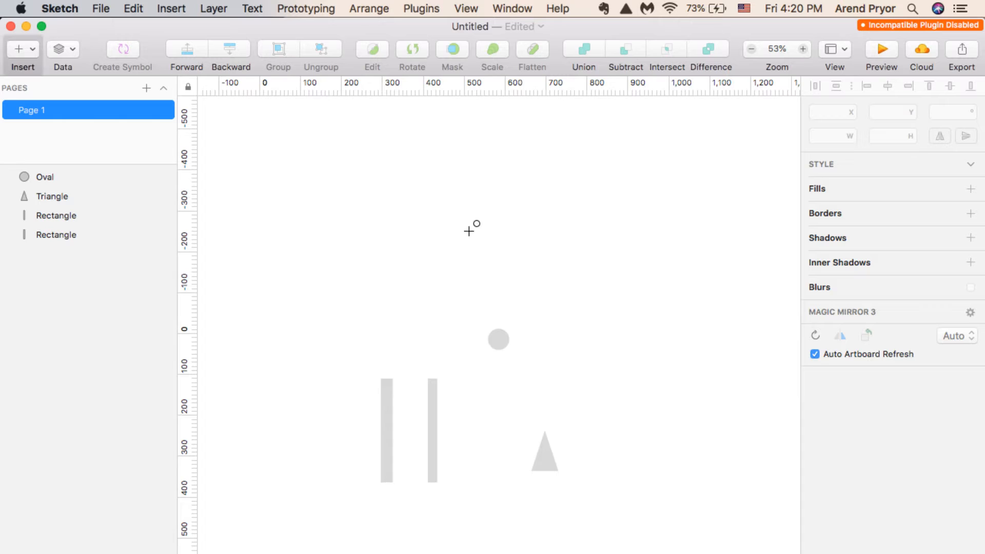
{"action": "left_click_drag", "start_coordinate": [434, 203], "coordinate": [461, 325]}
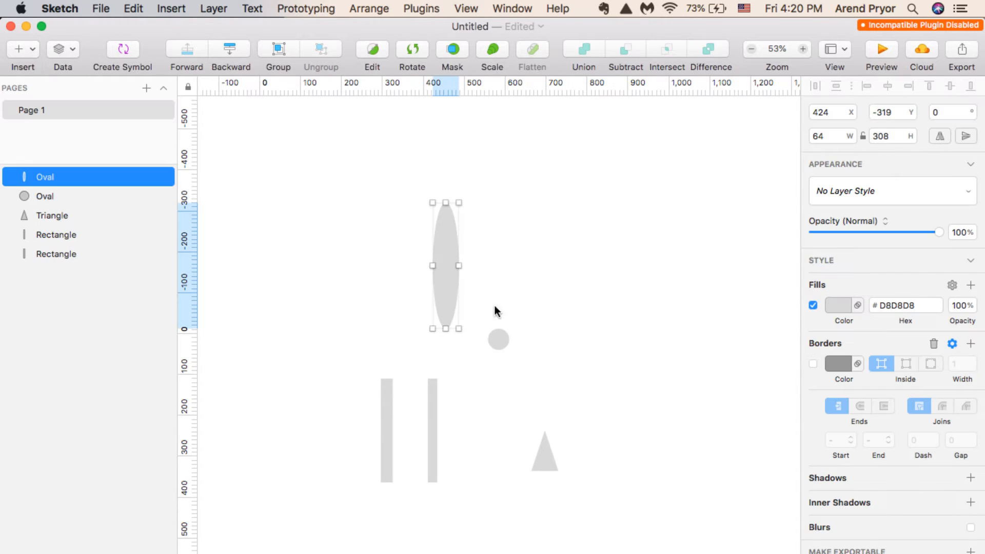
{"action": "key", "text": "Escape"}
Step: Draw a square about 252 × 252 to the right of the tall oval, and a wide rectangle below and right of the square
{"action": "key", "text": "r"}
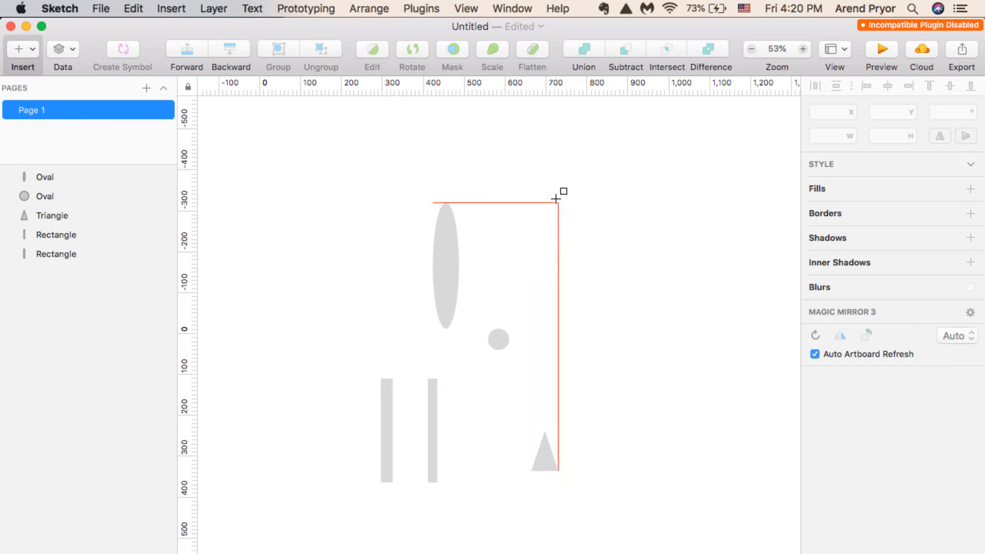
{"action": "left_click_drag", "start_coordinate": [534, 174], "coordinate": [634, 277]}
{"action": "key", "text": "r"}
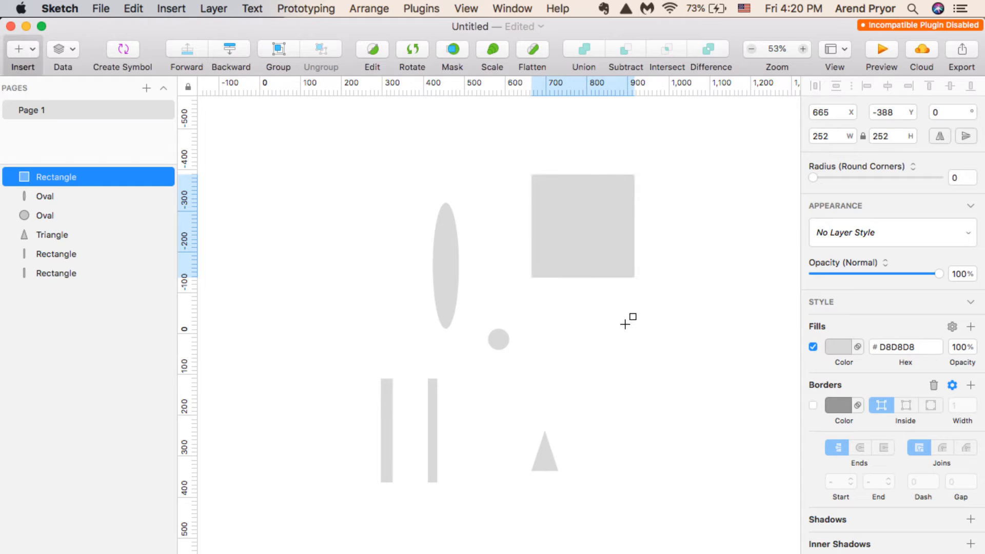
{"action": "left_click_drag", "start_coordinate": [616, 325], "coordinate": [710, 362]}
{"action": "key", "text": "Escape"}
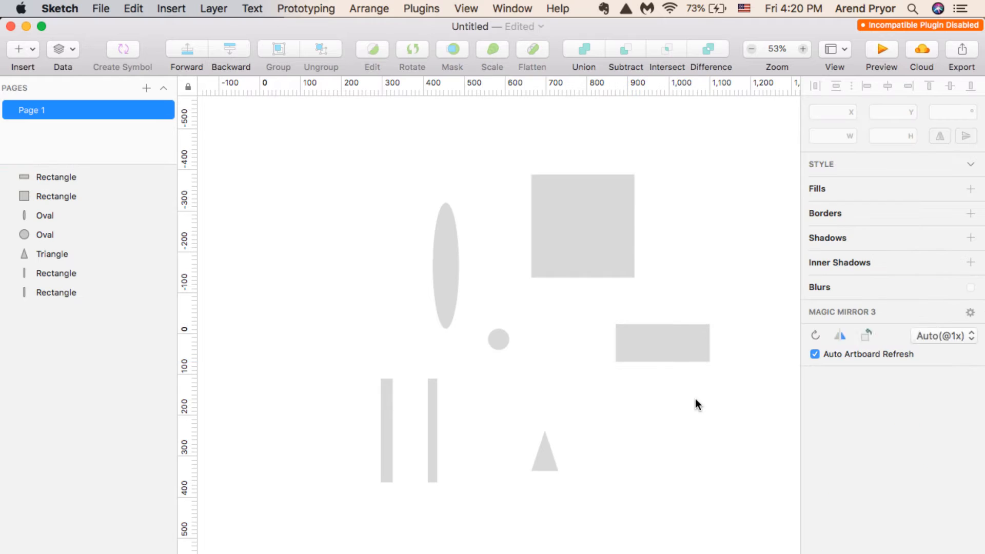
Step: Start a vector path in the empty area right of the shapes, with its upper edge from about (1327, -231.5) to (1723.5, -217.5)
{"action": "scroll", "coordinate": [696, 400], "scroll_direction": "right", "scroll_amount": 10}
{"action": "scroll", "coordinate": [695, 405], "scroll_direction": "right", "scroll_amount": 3}
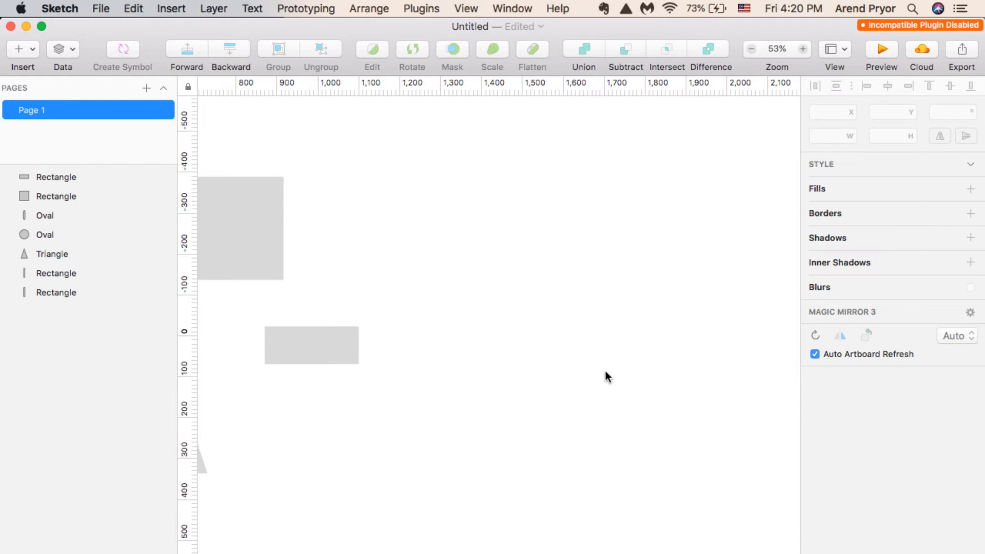
{"action": "key", "text": "v"}
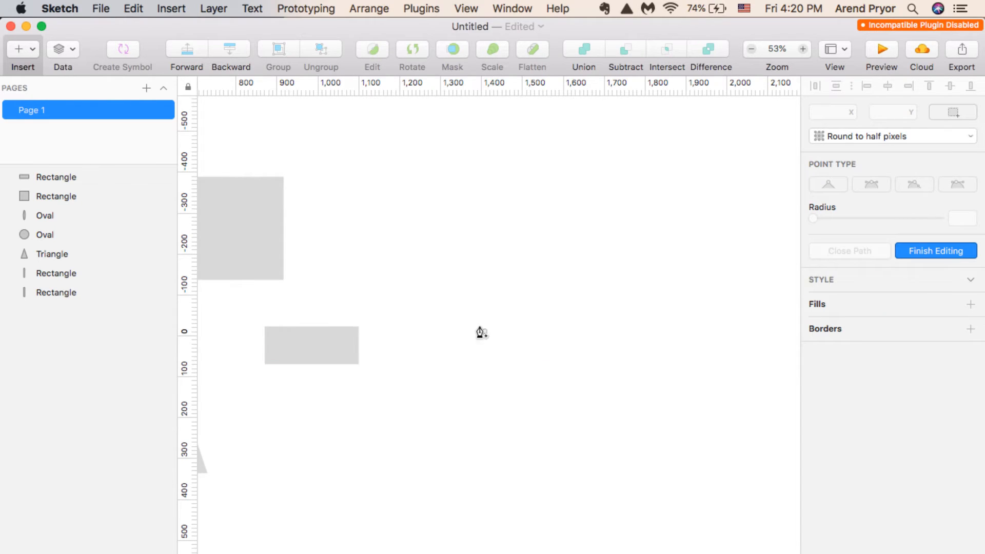
{"action": "left_click", "coordinate": [452, 240]}
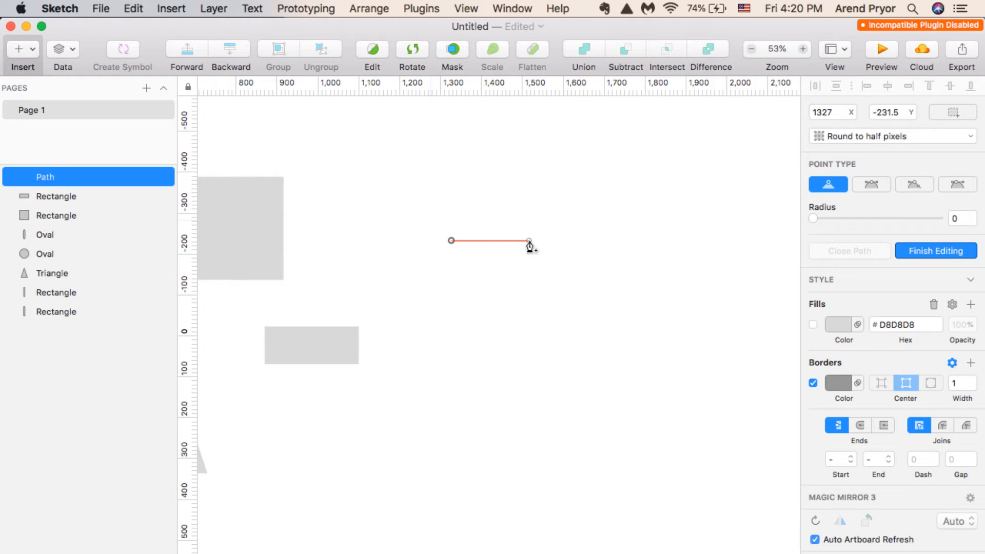
{"action": "left_click", "coordinate": [634, 240]}
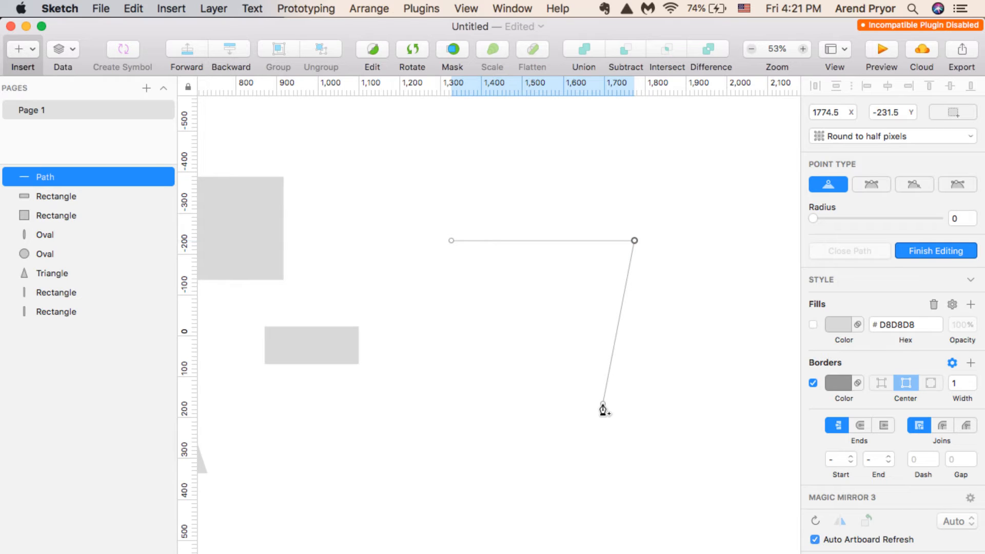
{"action": "key", "text": "super+z"}
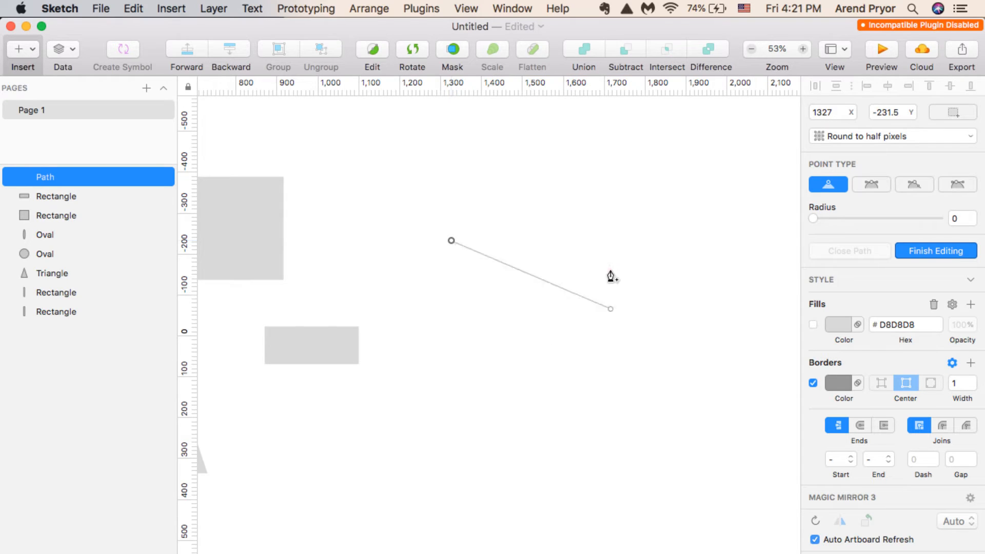
{"action": "left_click", "coordinate": [614, 247]}
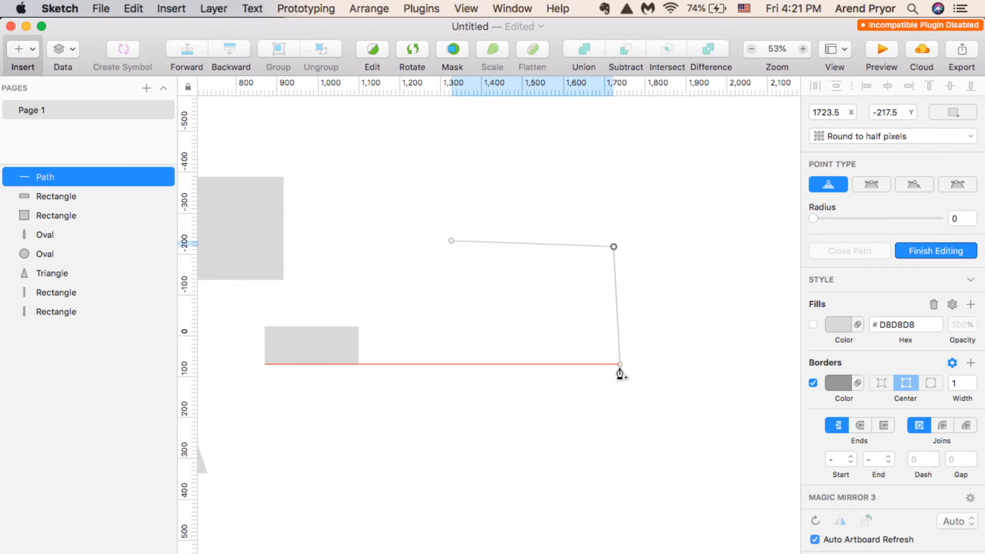
Step: Continue the path with a curved right side and lower corners at about (1723.5, 321.5) and (1311, 321.5), closing it into a D shape
{"action": "left_click_drag", "start_coordinate": [686, 359], "coordinate": [681, 453]}
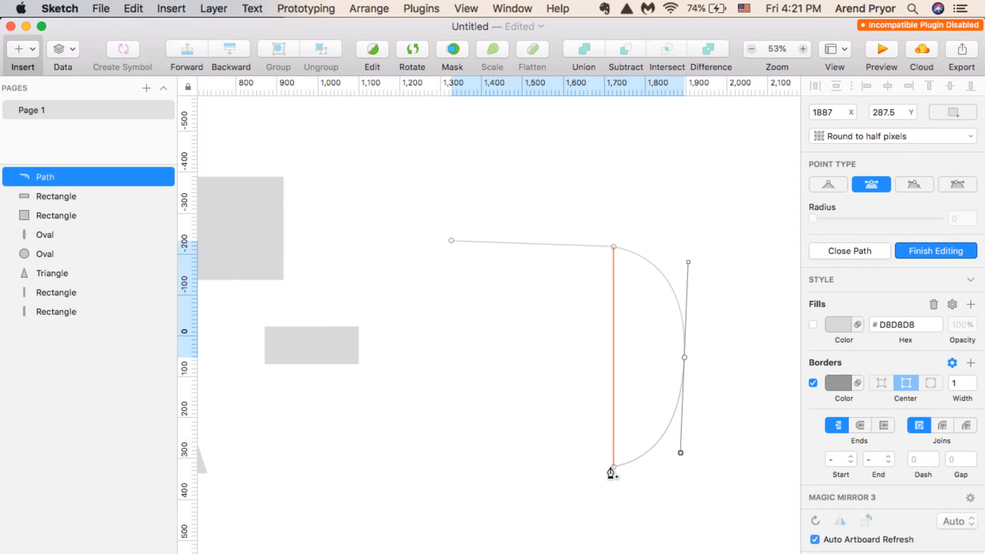
{"action": "left_click", "coordinate": [612, 467]}
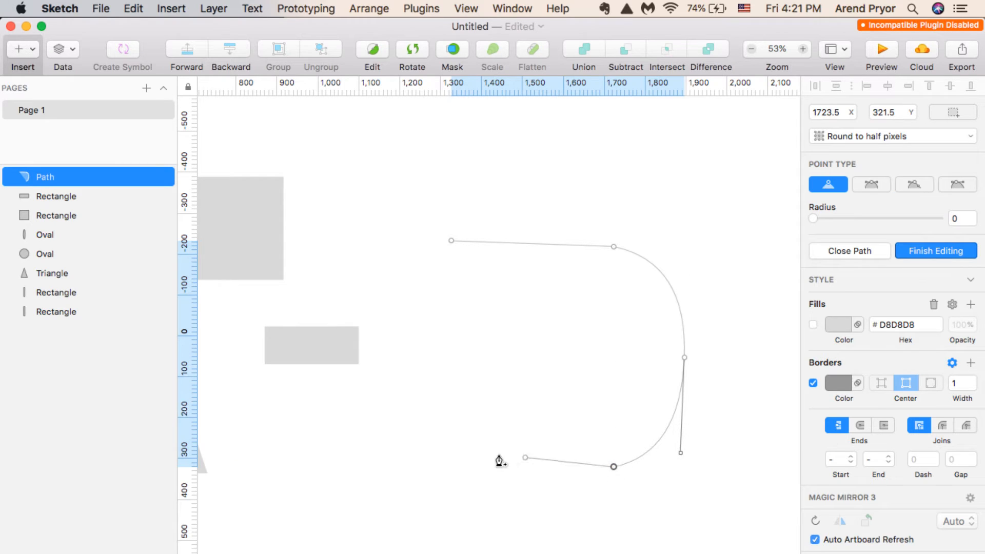
{"action": "left_click", "coordinate": [445, 467]}
{"action": "left_click", "coordinate": [451, 241]}
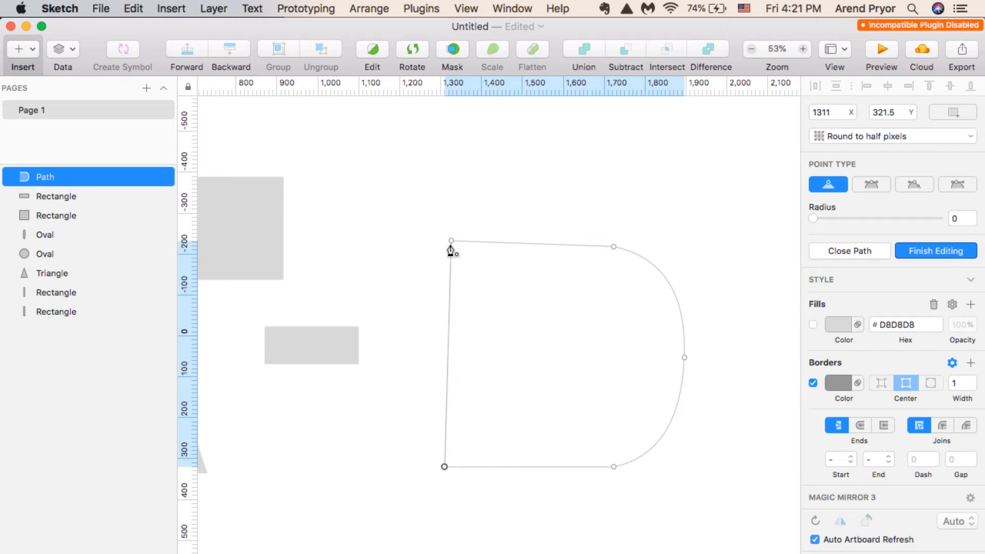
{"action": "left_click", "coordinate": [451, 242]}
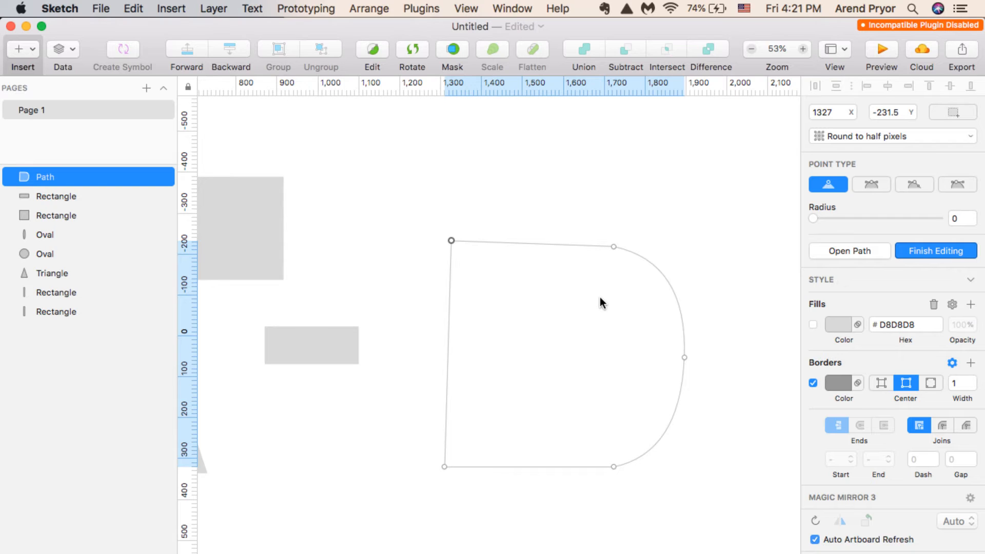
Step: Straighten the D path's upper and left edges by realigning their corner points, and move its curve point outward to about (1983, 70)
{"action": "left_click", "coordinate": [614, 250]}
{"action": "left_click_drag", "start_coordinate": [614, 250], "coordinate": [614, 245]}
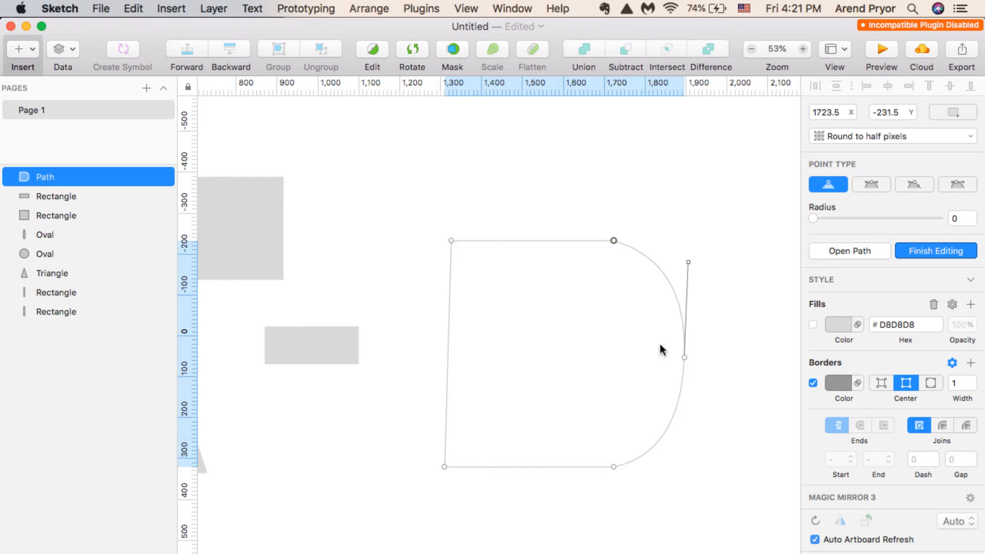
{"action": "left_click_drag", "start_coordinate": [685, 357], "coordinate": [720, 364]}
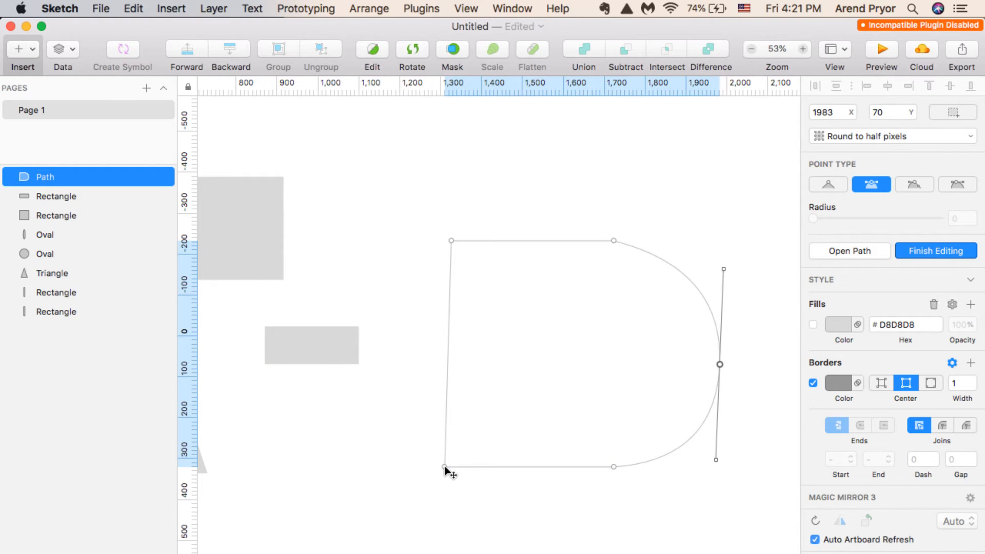
{"action": "mouse_move", "coordinate": [444, 467]}
{"action": "left_mouse_down"}
{"action": "mouse_move", "coordinate": [455, 468]}
{"action": "mouse_move", "coordinate": [433, 466]}
{"action": "mouse_move", "coordinate": [451, 467]}
{"action": "left_mouse_up"}
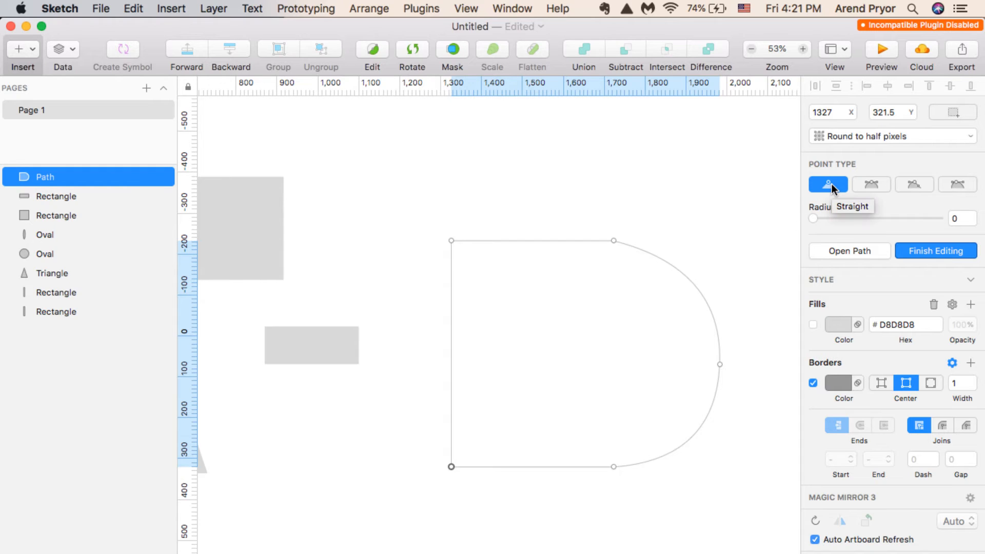
Step: Convert the D path's lower-left corner from a straight point to a mirrored curve point
{"action": "left_click", "coordinate": [871, 185]}
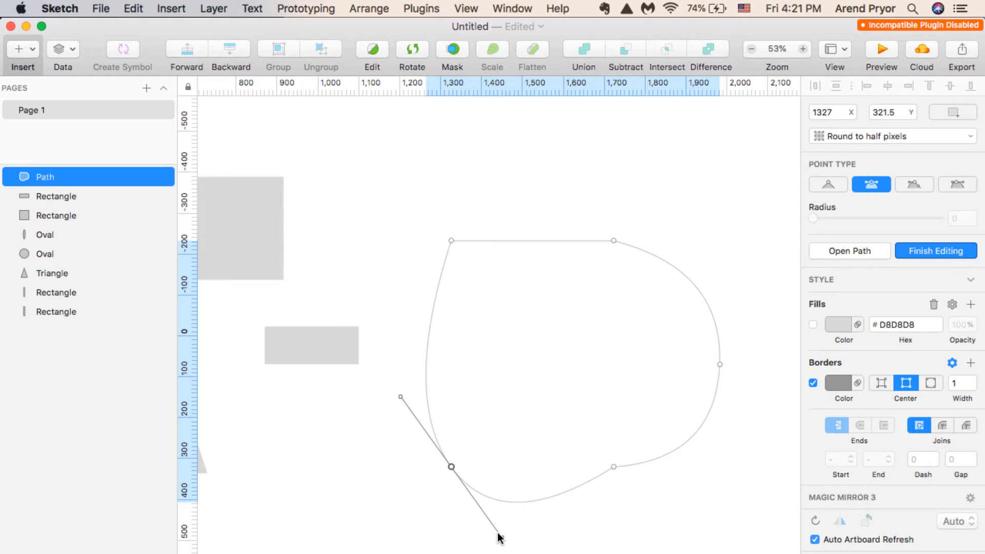
Step: Shorten the lower-left corner's mirrored handles and convert it to a disconnected point, aiming one handle straight down and the other into the shape
{"action": "left_click_drag", "start_coordinate": [502, 537], "coordinate": [491, 506]}
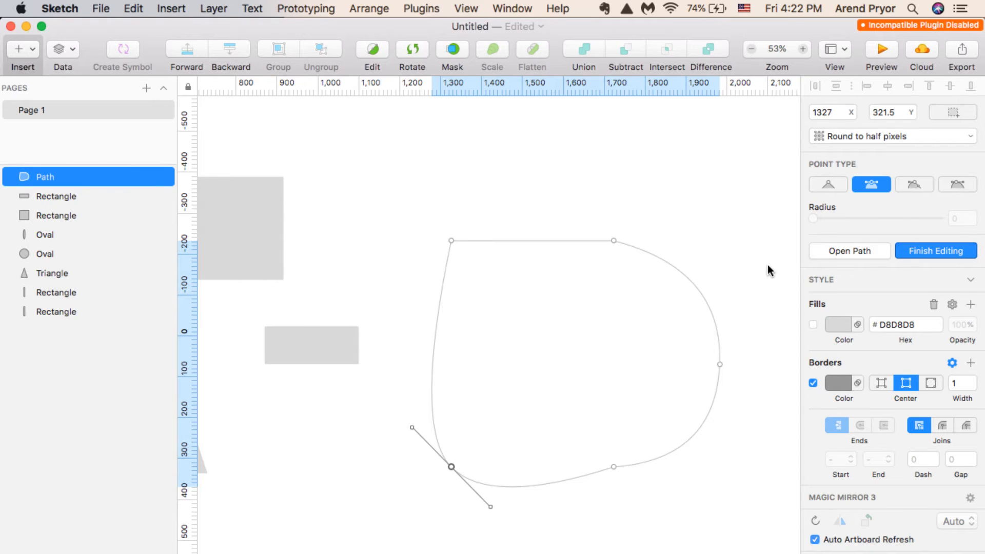
{"action": "left_click", "coordinate": [912, 185]}
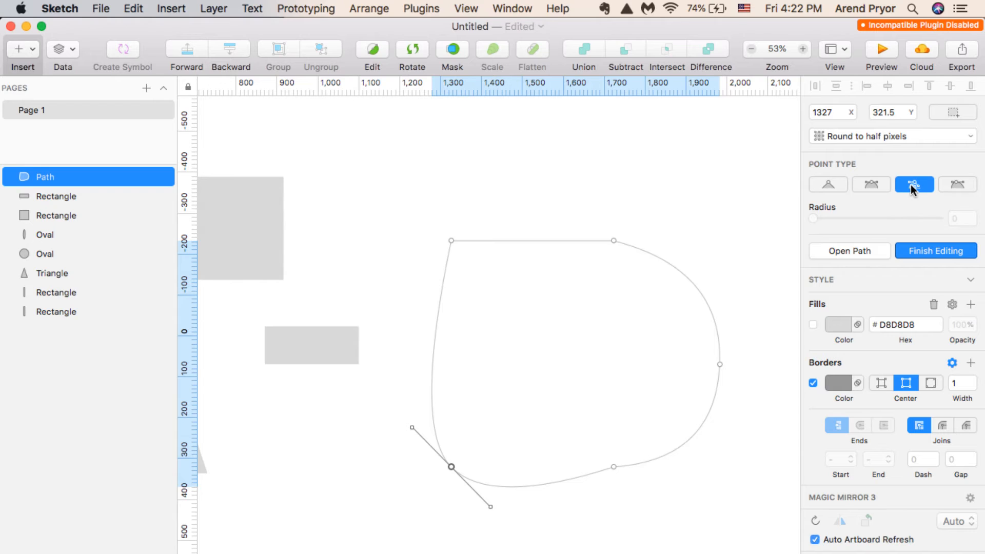
{"action": "left_click_drag", "start_coordinate": [491, 507], "coordinate": [451, 541]}
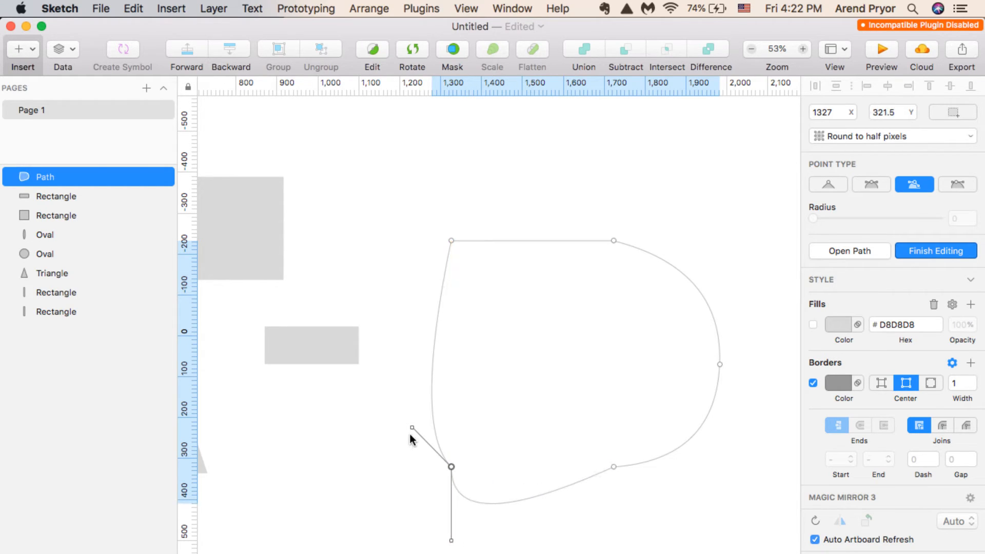
{"action": "left_click_drag", "start_coordinate": [411, 428], "coordinate": [561, 364]}
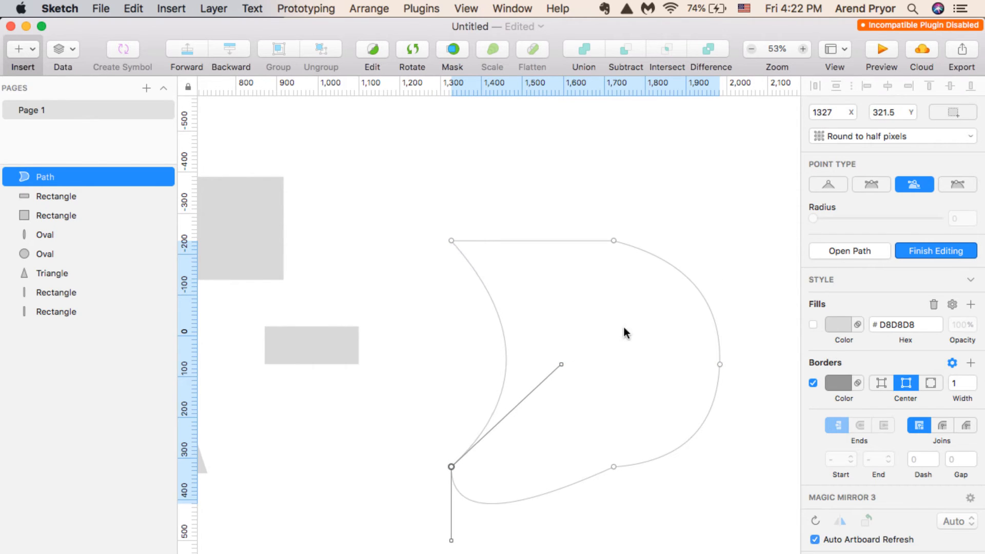
Step: Convert the D path's lower-left corner to an asymmetric point and shorten its upper handle toward the left edge
{"action": "left_click", "coordinate": [952, 183]}
{"action": "mouse_move", "coordinate": [398, 516]}
{"action": "left_mouse_down"}
{"action": "mouse_move", "coordinate": [367, 536]}
{"action": "mouse_move", "coordinate": [429, 486]}
{"action": "mouse_move", "coordinate": [369, 524]}
{"action": "mouse_move", "coordinate": [402, 507]}
{"action": "left_mouse_up"}
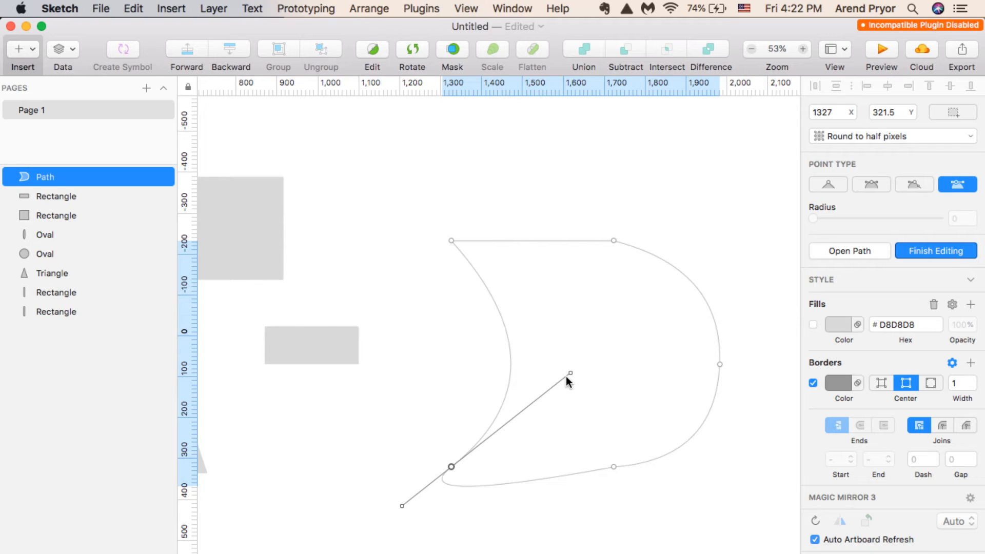
{"action": "left_click_drag", "start_coordinate": [570, 373], "coordinate": [480, 408]}
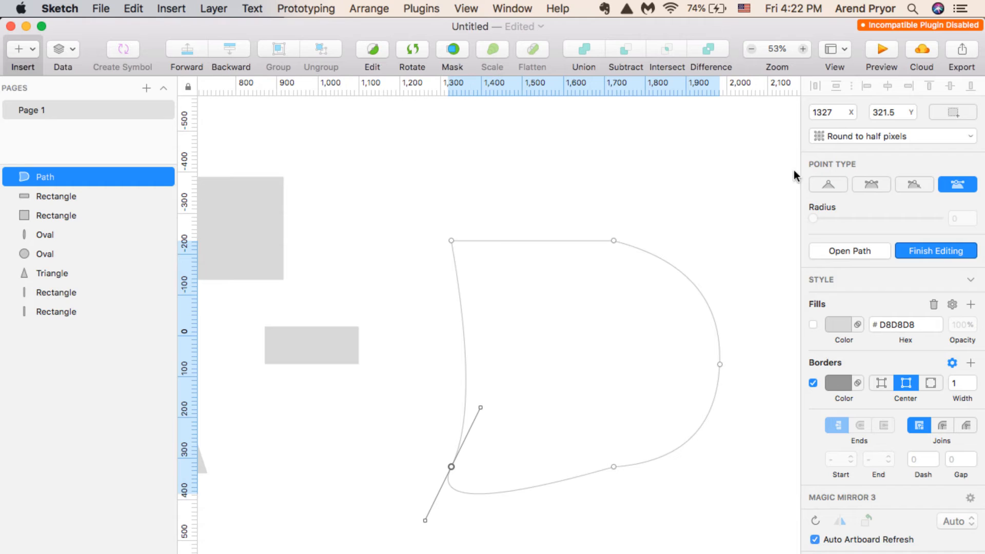
Step: Change the D path's lower-left corner back to a straight point and finish editing the path
{"action": "left_click", "coordinate": [819, 189]}
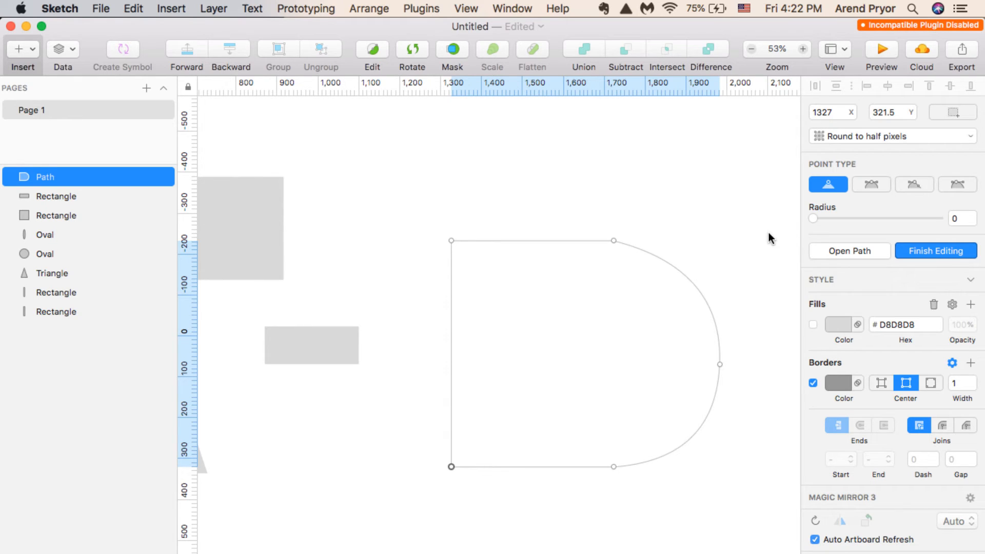
{"action": "left_click", "coordinate": [922, 251]}
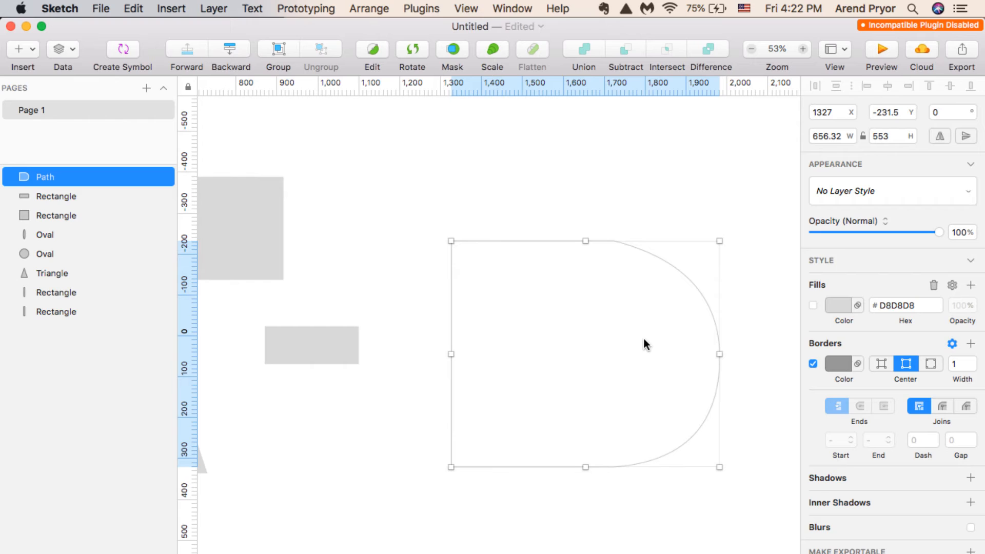
Step: Replace the D path's border with a linear gradient fill running from red EC4D4D at its upper edge to dark 280C0C at its lower edge
{"action": "left_click", "coordinate": [813, 305]}
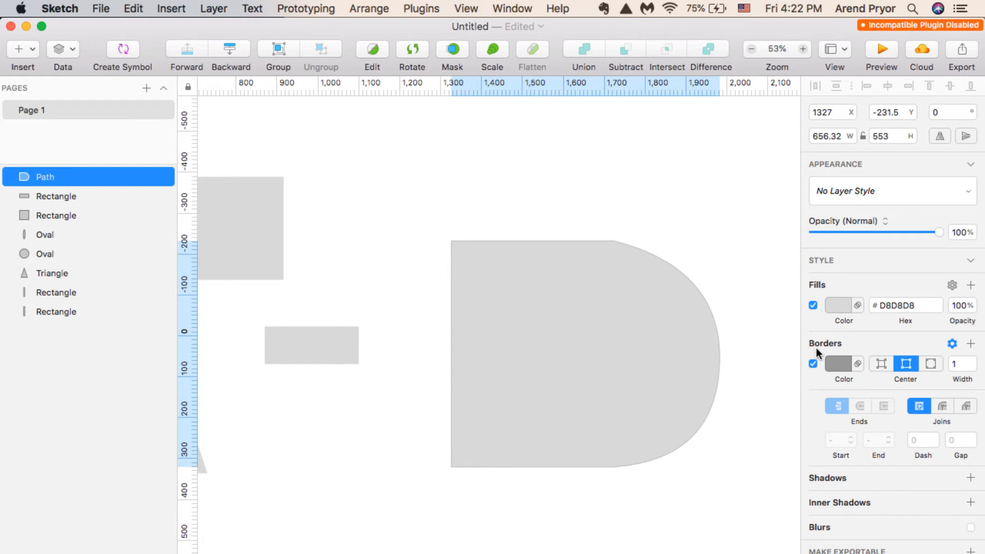
{"action": "left_click", "coordinate": [813, 363]}
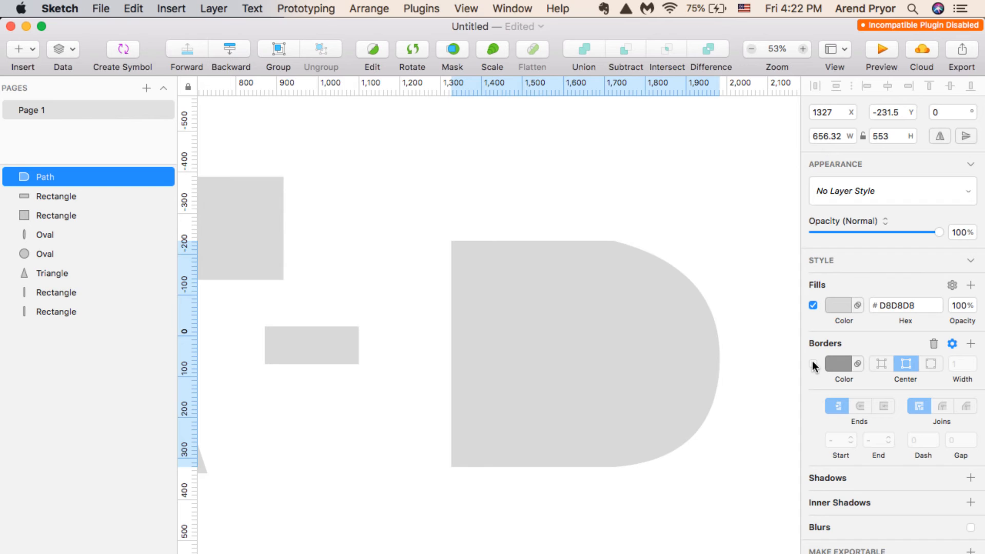
{"action": "left_click", "coordinate": [837, 305]}
{"action": "left_click", "coordinate": [866, 340]}
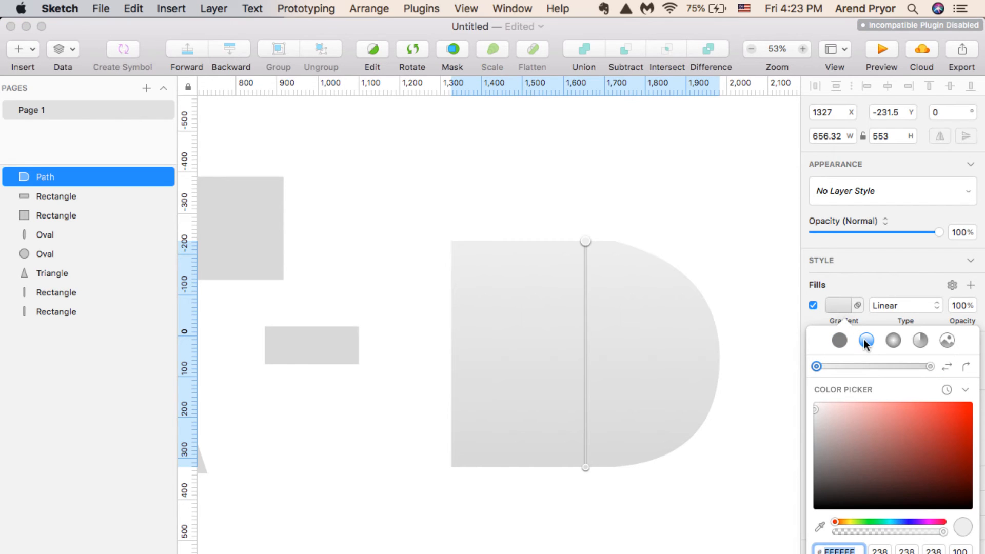
{"action": "left_click", "coordinate": [920, 410]}
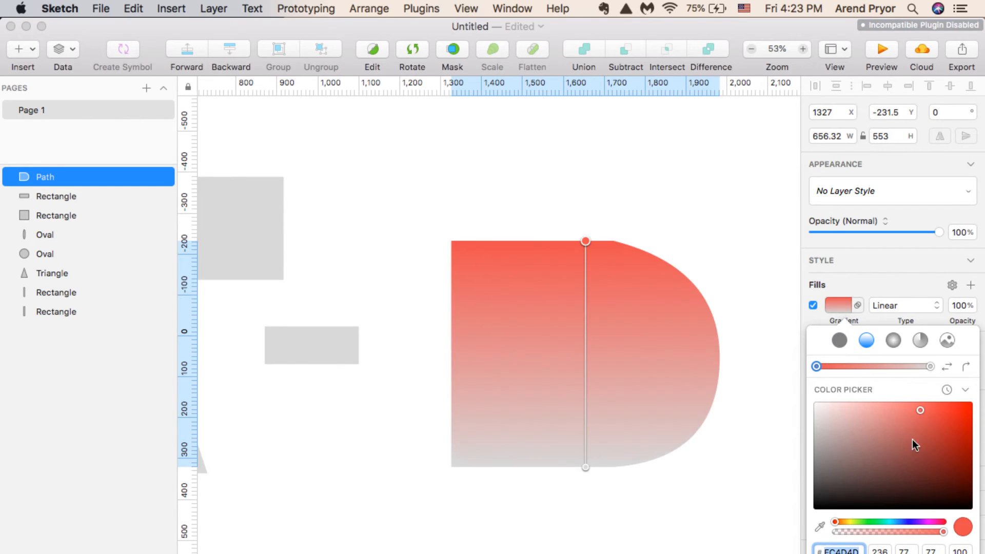
{"action": "left_click", "coordinate": [930, 367]}
{"action": "left_click", "coordinate": [924, 493]}
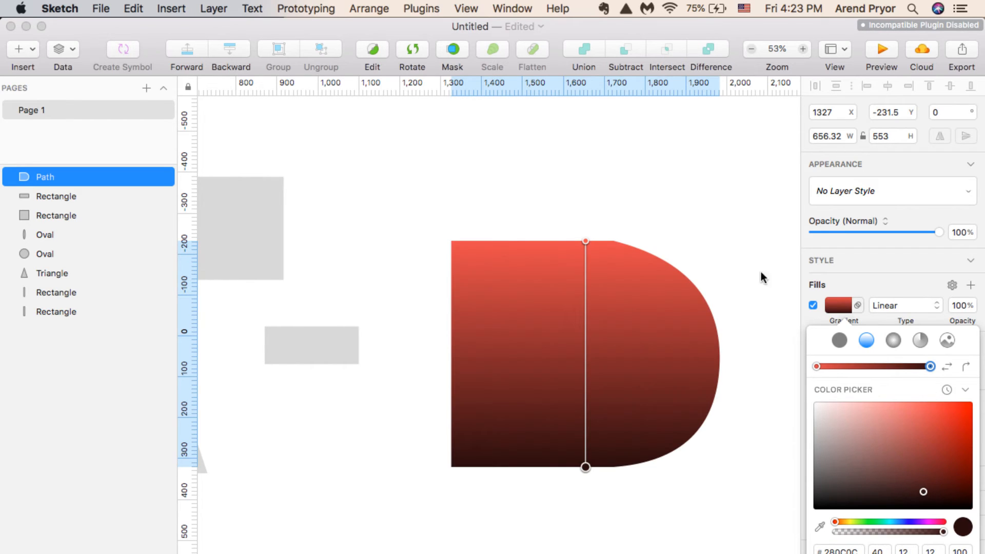
{"action": "left_click", "coordinate": [695, 198]}
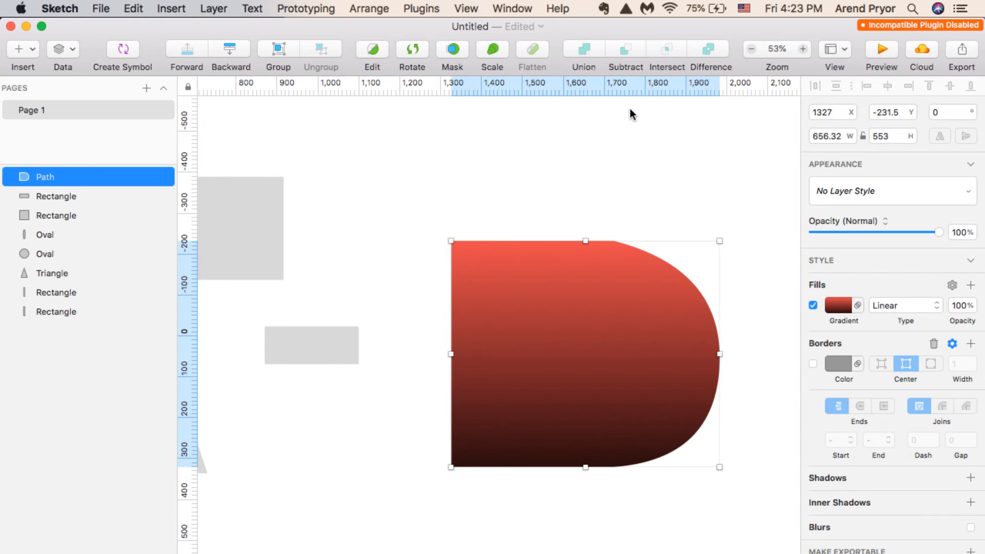
{"action": "left_click", "coordinate": [623, 159]}
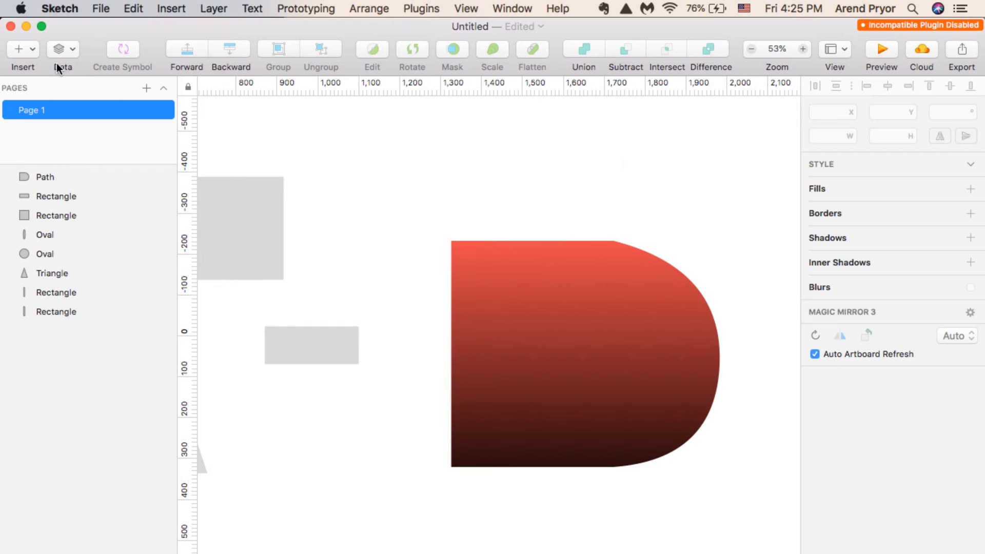
Step: Draw a closed freehand Pencil shape about 279 by 227 in the empty area above the rectangles
{"action": "left_click", "coordinate": [26, 49]}
{"action": "left_click", "coordinate": [62, 108]}
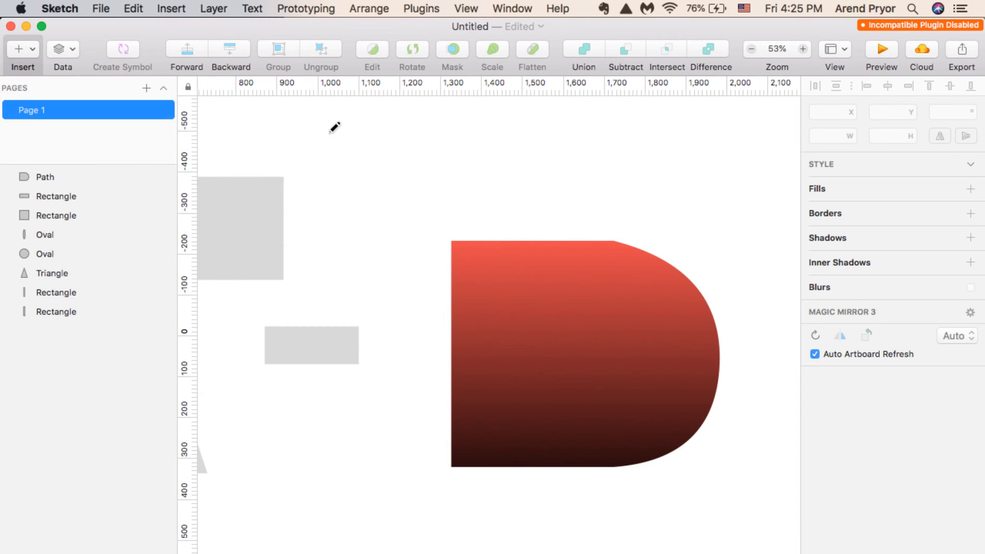
{"action": "mouse_move", "coordinate": [355, 132]}
{"action": "left_mouse_down"}
{"action": "mouse_move", "coordinate": [399, 154]}
{"action": "mouse_move", "coordinate": [397, 206]}
{"action": "mouse_move", "coordinate": [346, 211]}
{"action": "mouse_move", "coordinate": [293, 153]}
{"action": "mouse_move", "coordinate": [299, 135]}
{"action": "mouse_move", "coordinate": [333, 152]}
{"action": "mouse_move", "coordinate": [358, 130]}
{"action": "left_mouse_up"}
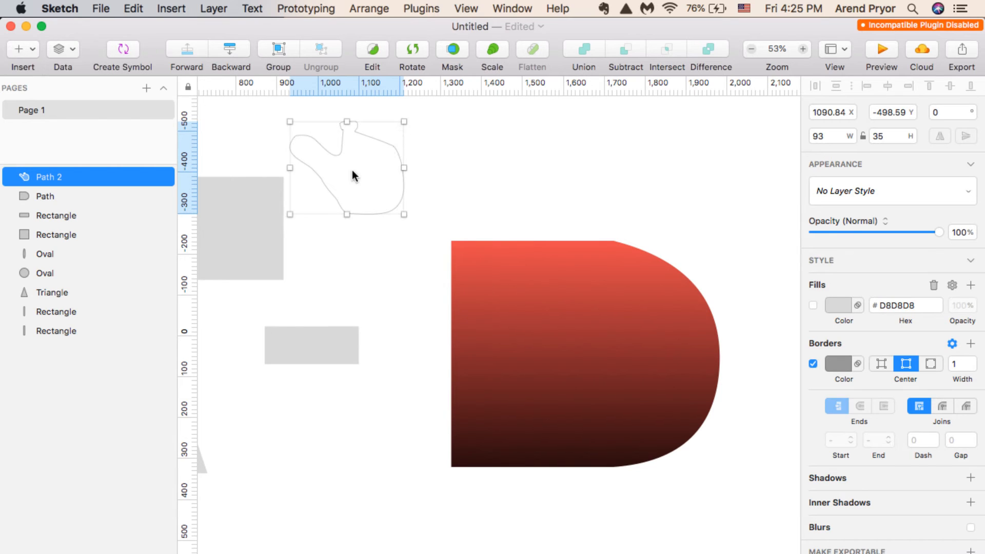
Step: Delete the two points forming the dent in the freehand shape's upper outline, and remove the whole shape
{"action": "double_click", "coordinate": [378, 137]}
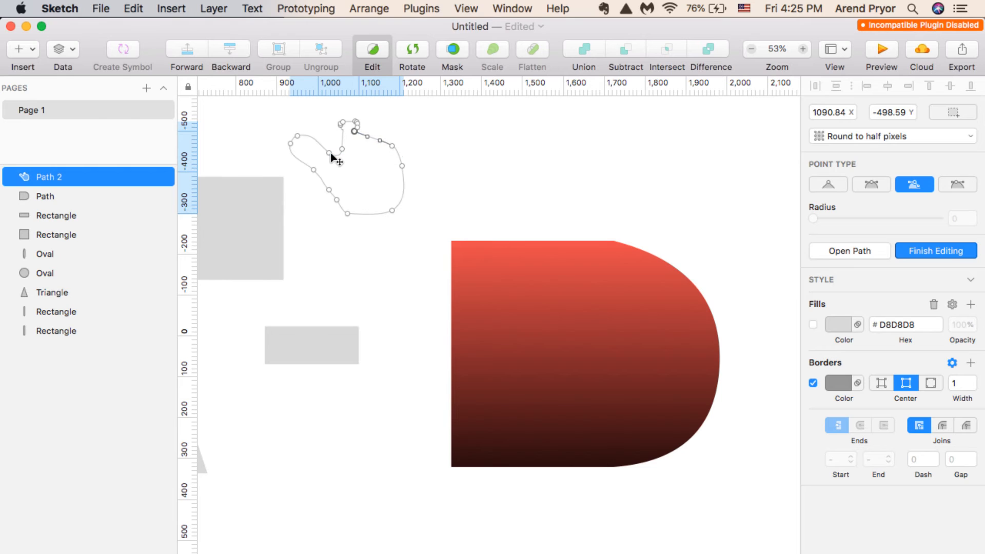
{"action": "left_click_drag", "start_coordinate": [330, 153], "coordinate": [323, 131]}
{"action": "key", "text": "BackSpace"}
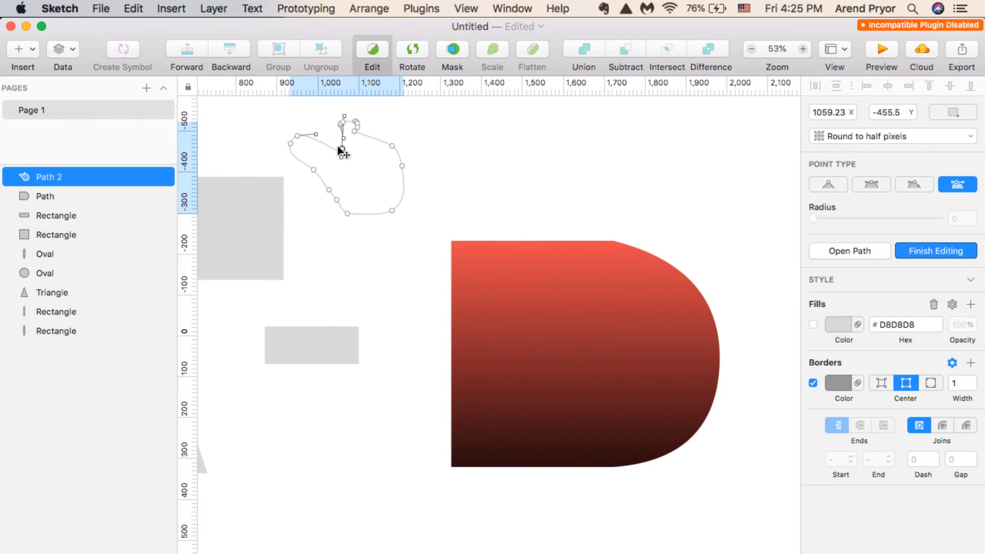
{"action": "key", "text": "BackSpace"}
{"action": "key", "text": "Escape"}
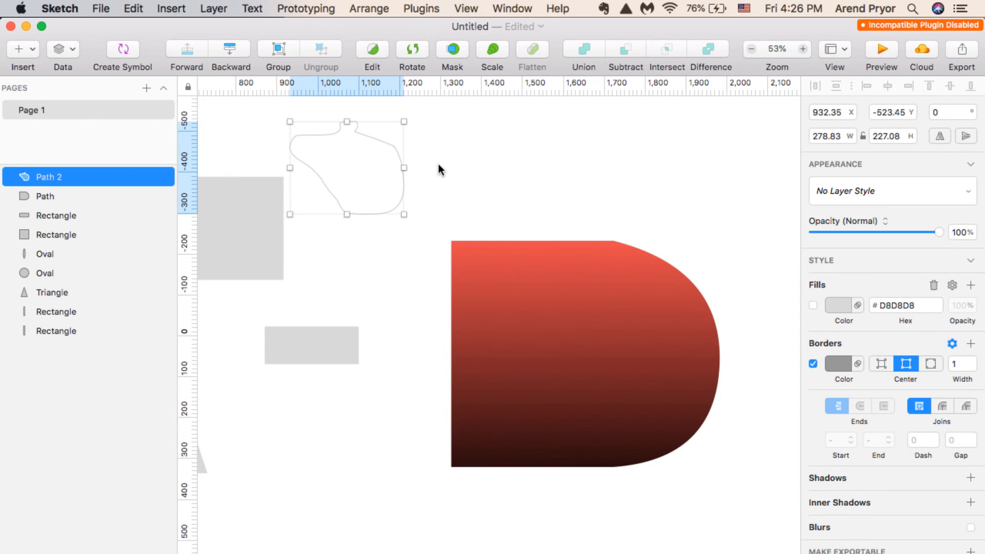
{"action": "key", "text": "BackSpace"}
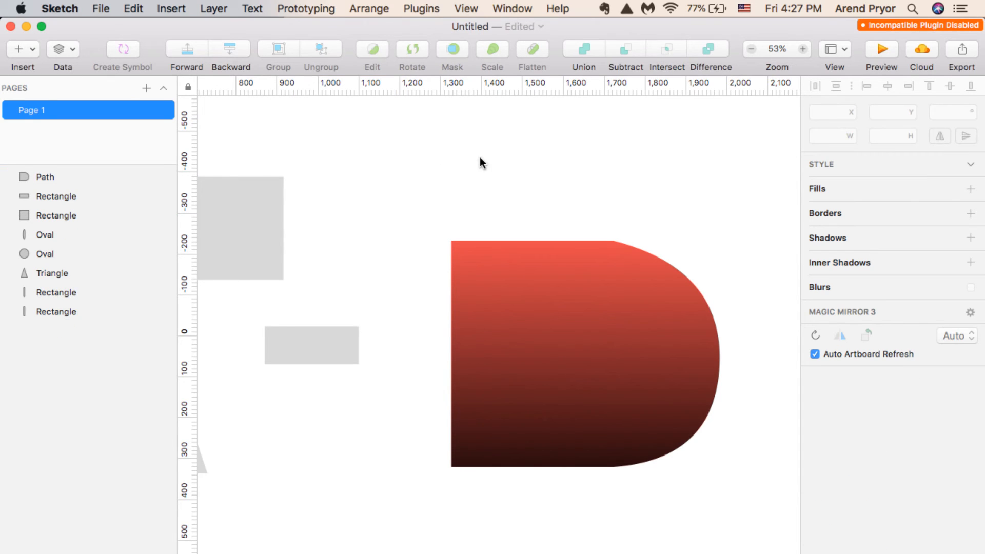
Step: Insert an auto-width text layer reading "Open" in the empty area above the D path
{"action": "left_click", "coordinate": [34, 50]}
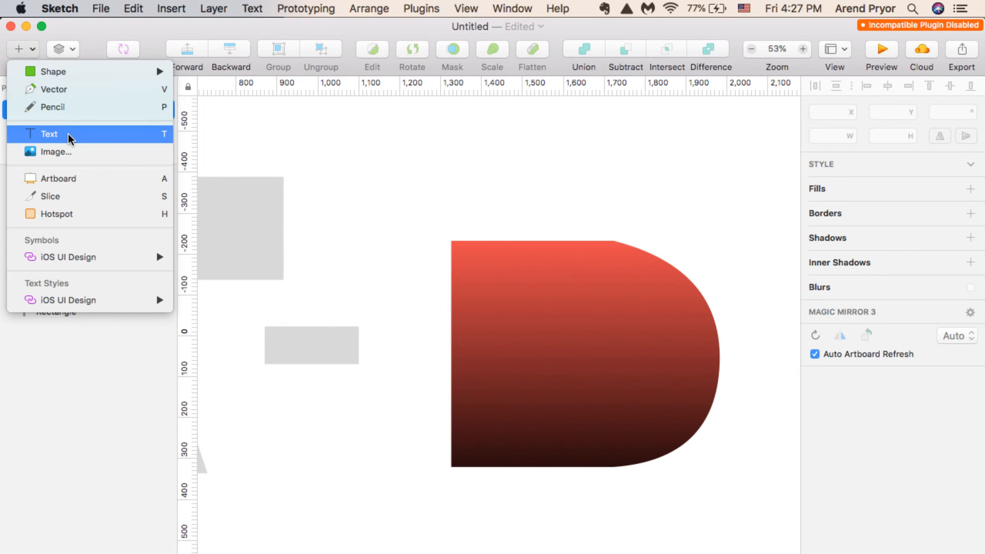
{"action": "left_click", "coordinate": [336, 150]}
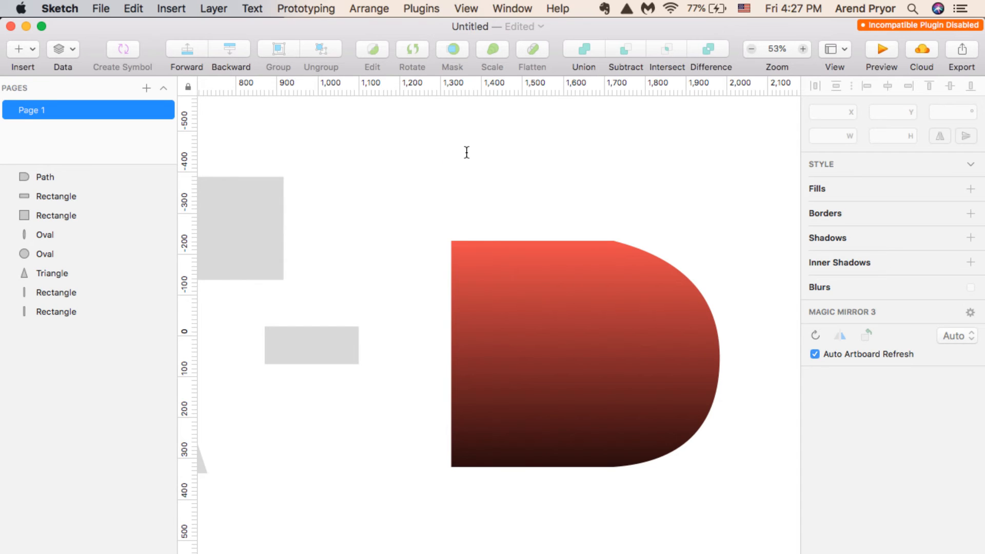
{"action": "left_click", "coordinate": [452, 126]}
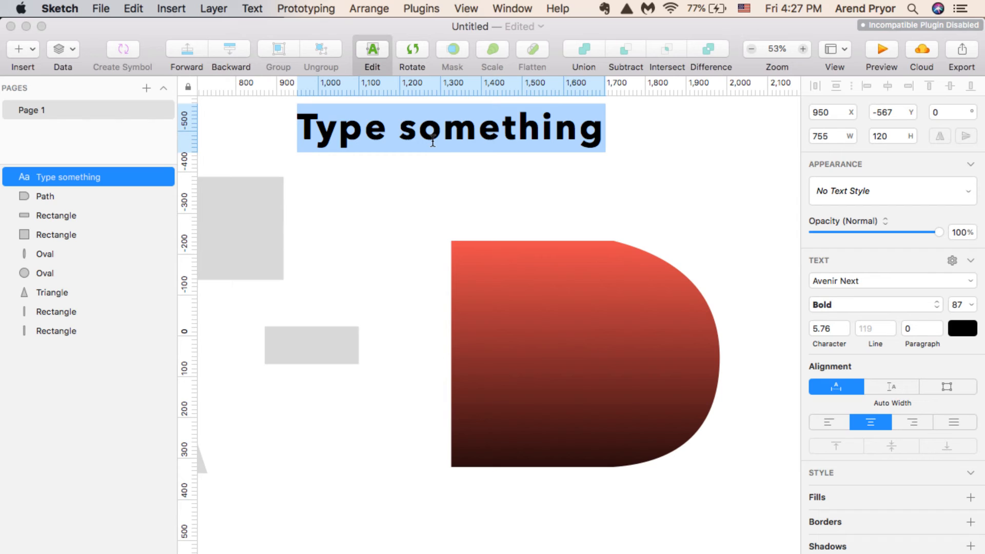
{"action": "type", "text": "Open"}
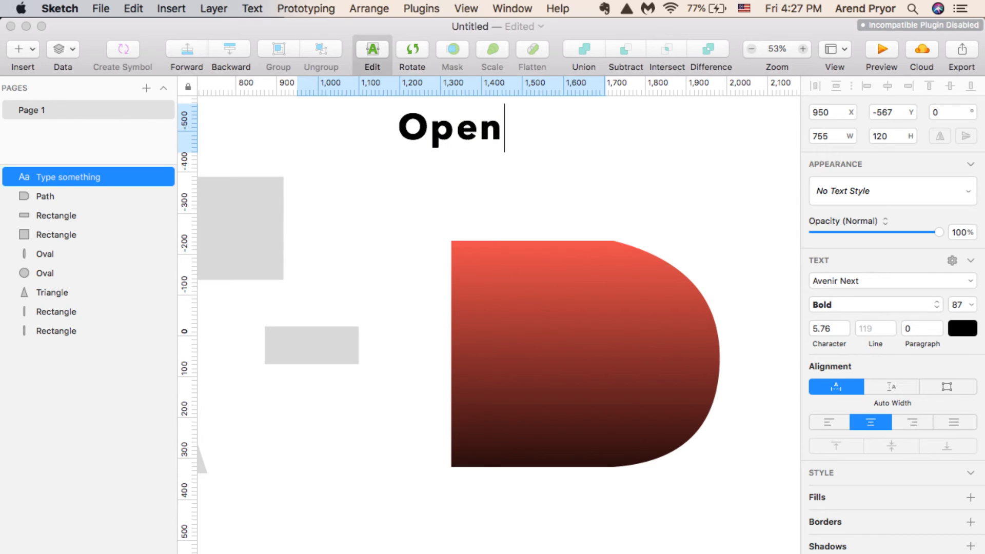
{"action": "key", "text": "Escape"}
Step: Add a second text box about 668 wide below "Open", keeping its placeholder text
{"action": "key", "text": "t"}
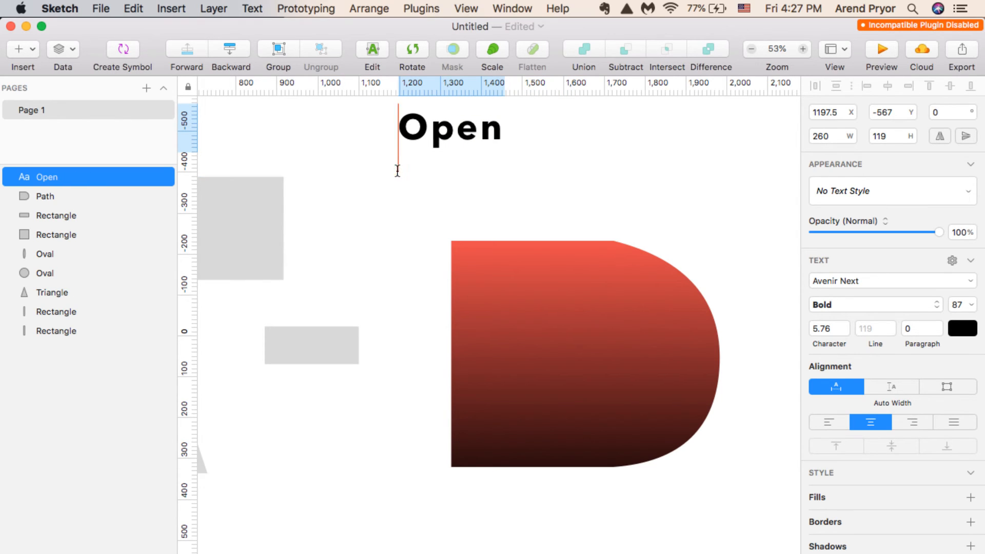
{"action": "left_click_drag", "start_coordinate": [393, 166], "coordinate": [666, 241]}
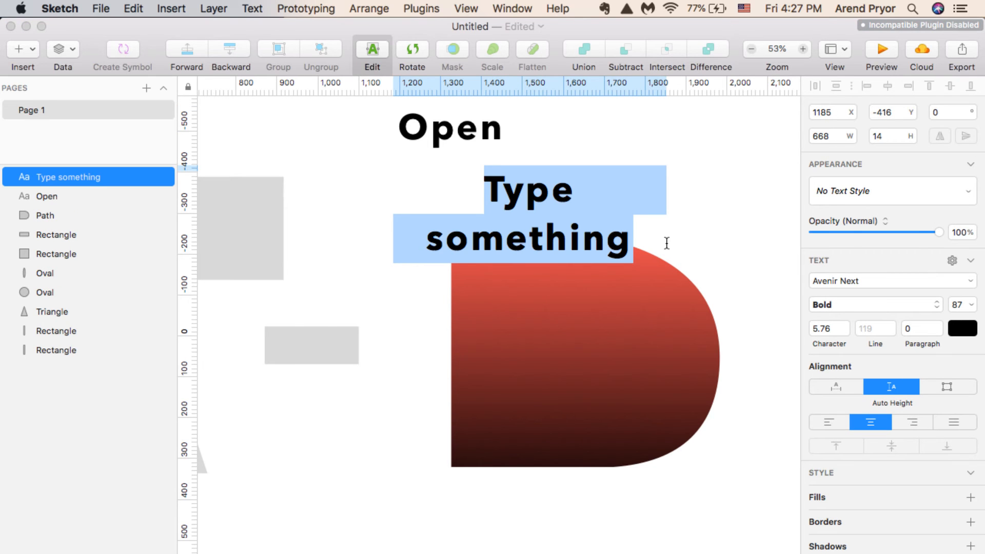
{"action": "key", "text": "Escape"}
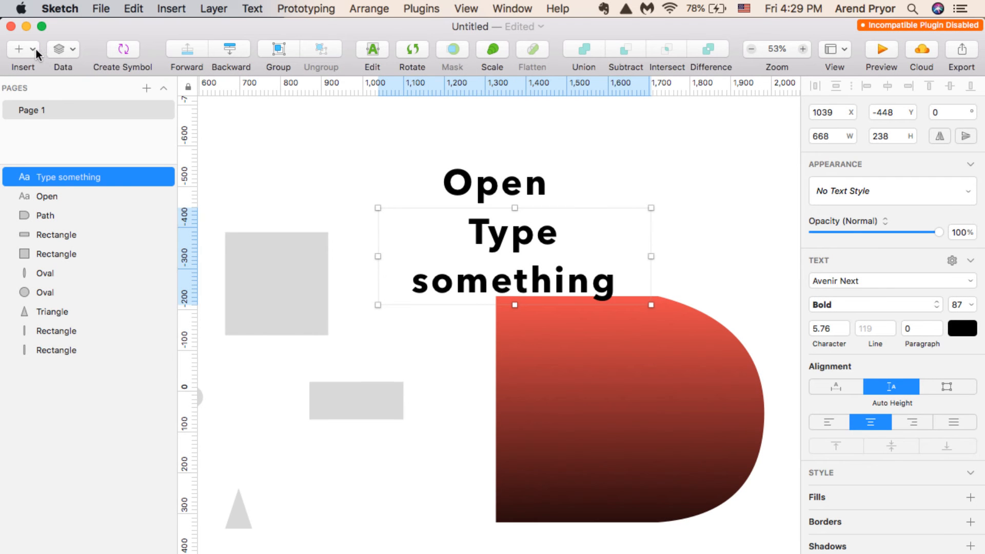
Step: Insert the first cat-pizza JPG image from the Funny folder onto the canvas
{"action": "left_click", "coordinate": [36, 50]}
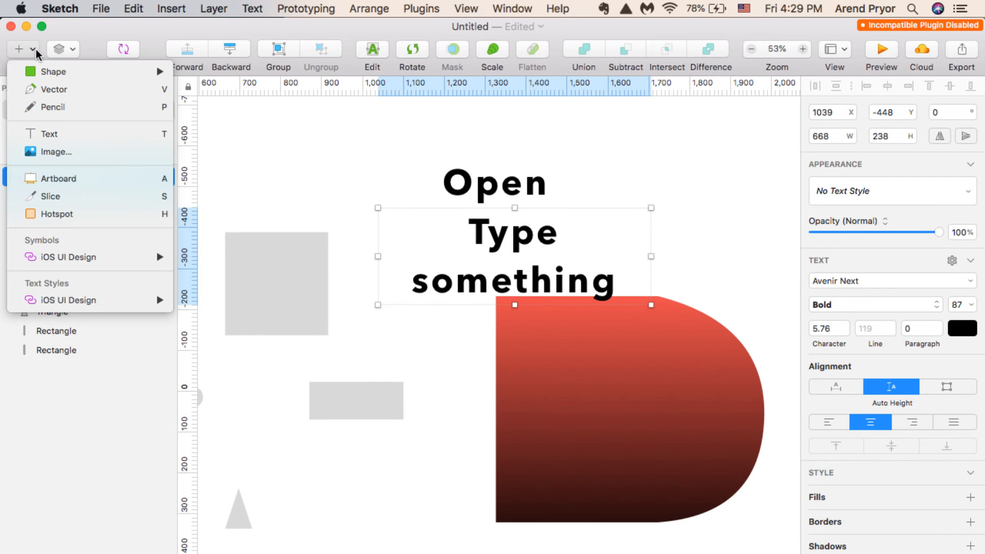
{"action": "left_click", "coordinate": [65, 152]}
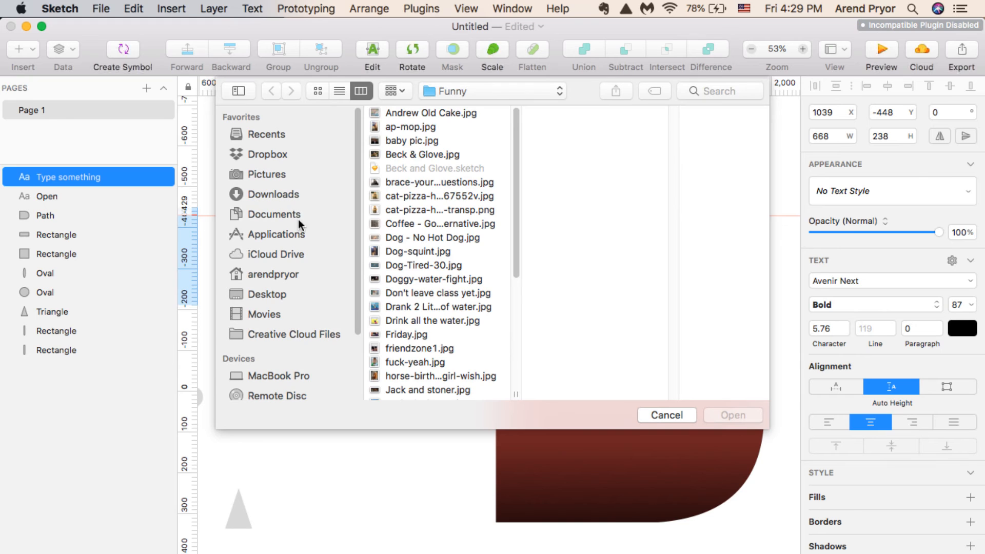
{"action": "left_click", "coordinate": [388, 195]}
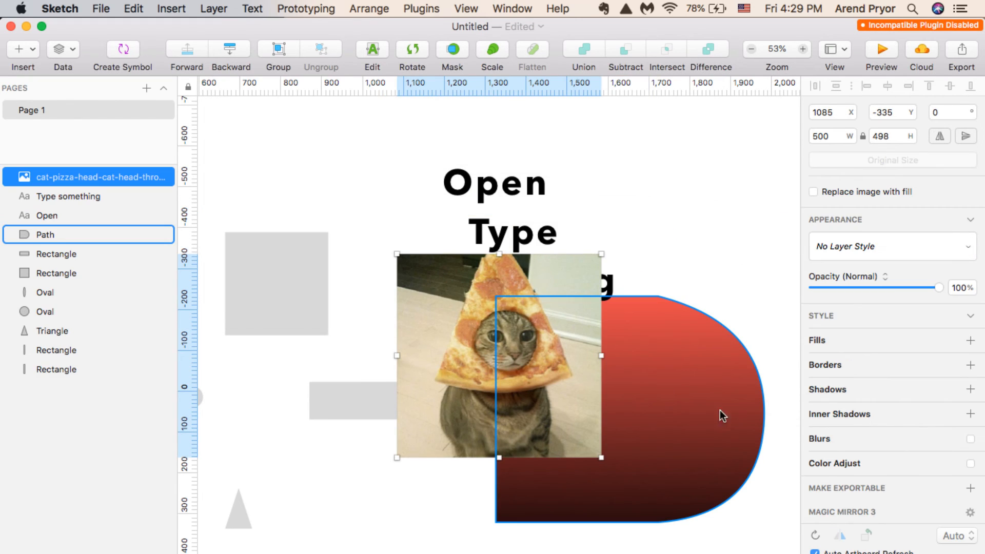
Step: Move the cat image over the D path to about (1262, -161) and enlarge it from its upper-right corner to about 657 by 654
{"action": "left_click_drag", "start_coordinate": [438, 419], "coordinate": [513, 490]}
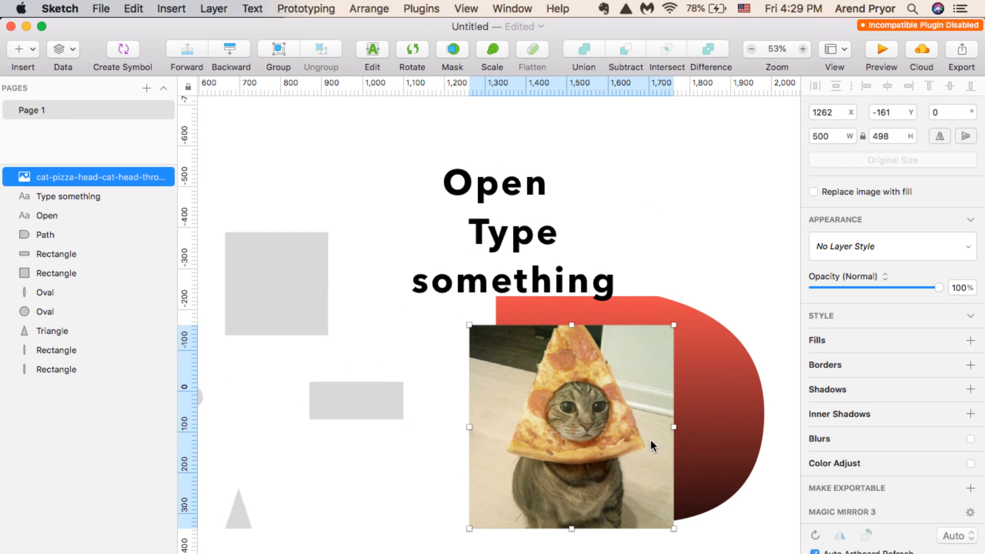
{"action": "left_click_drag", "start_coordinate": [674, 324], "coordinate": [738, 261]}
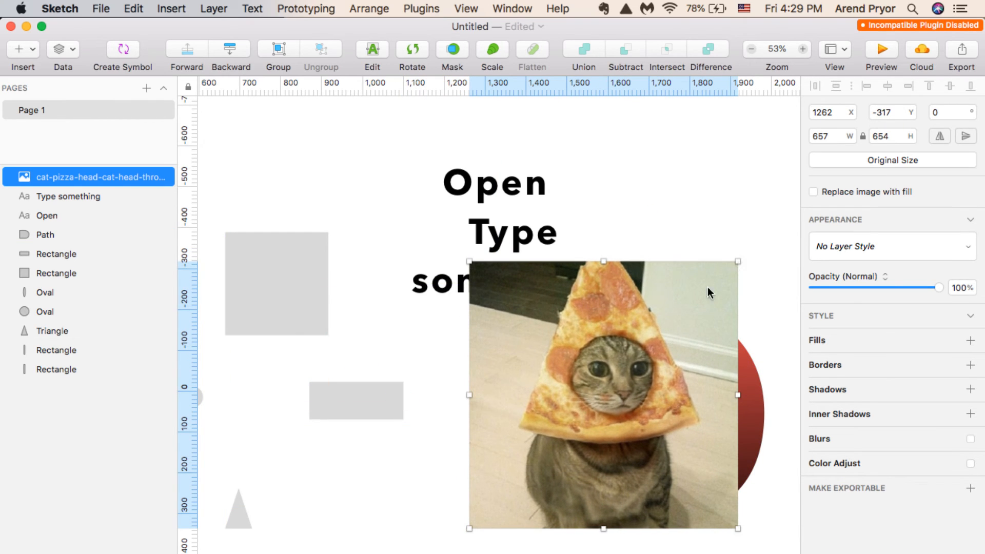
Step: Crop the cat image to an inner area of about 553 by 558, trimming all four edges
{"action": "double_click", "coordinate": [537, 337]}
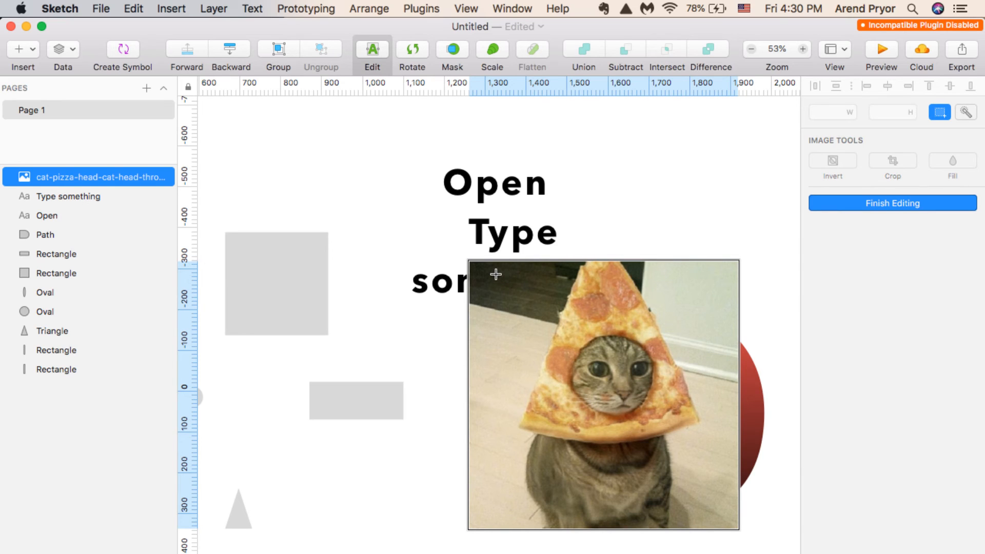
{"action": "mouse_move", "coordinate": [496, 274]}
{"action": "left_mouse_down"}
{"action": "mouse_move", "coordinate": [707, 452]}
{"action": "mouse_move", "coordinate": [723, 504]}
{"action": "left_mouse_up"}
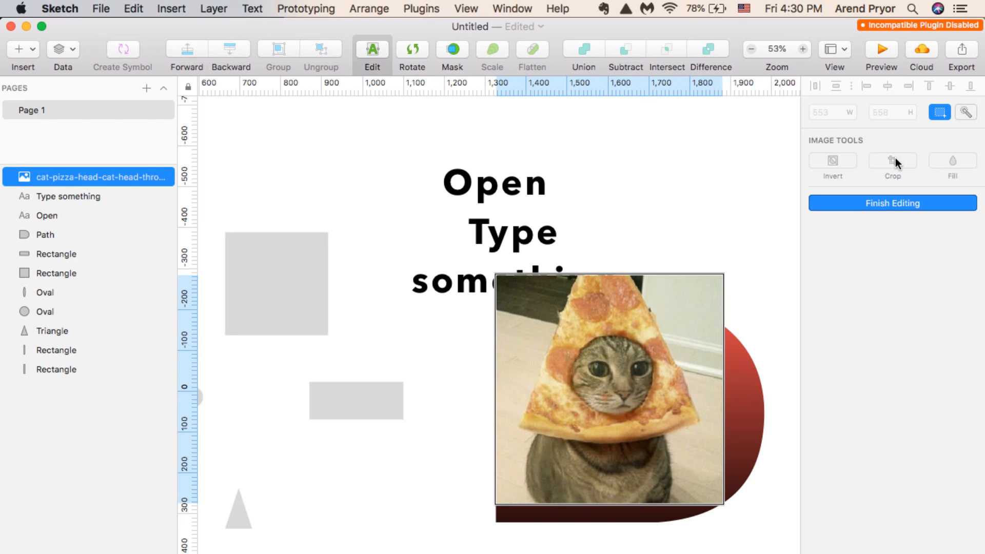
Step: Finish the image crop and move the cat image up and to the right, off the D path and beside the text
{"action": "key", "text": "Escape"}
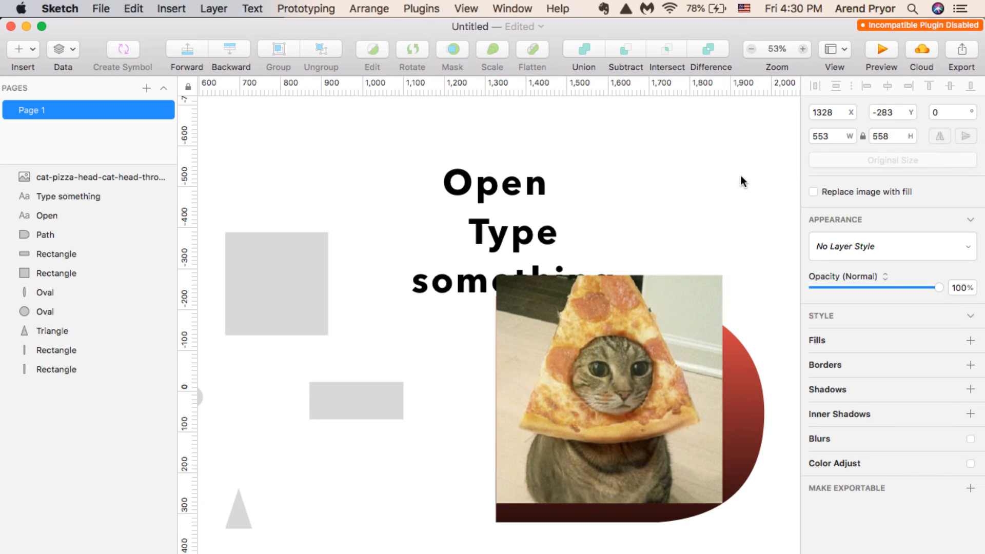
{"action": "left_click_drag", "start_coordinate": [654, 321], "coordinate": [757, 190]}
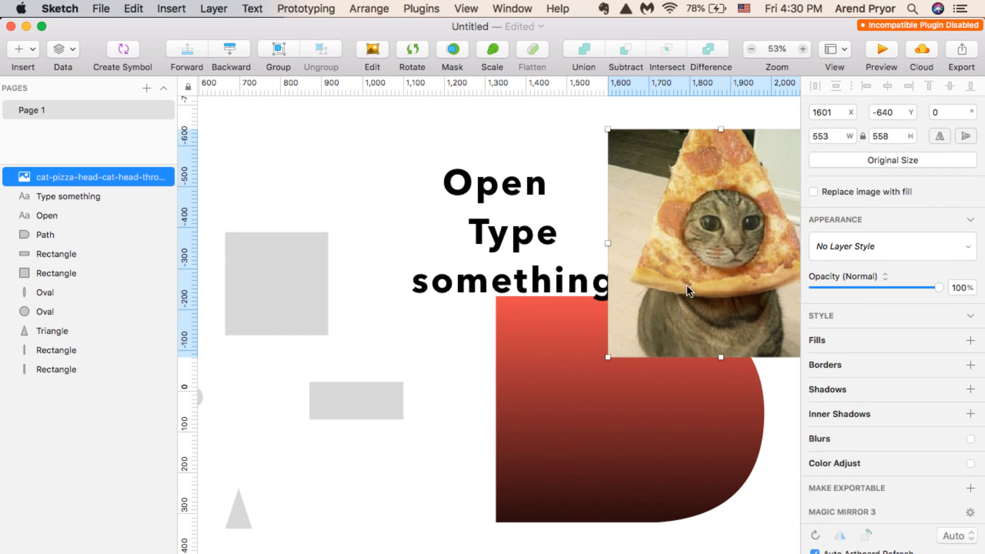
{"action": "left_click_drag", "start_coordinate": [686, 286], "coordinate": [703, 260]}
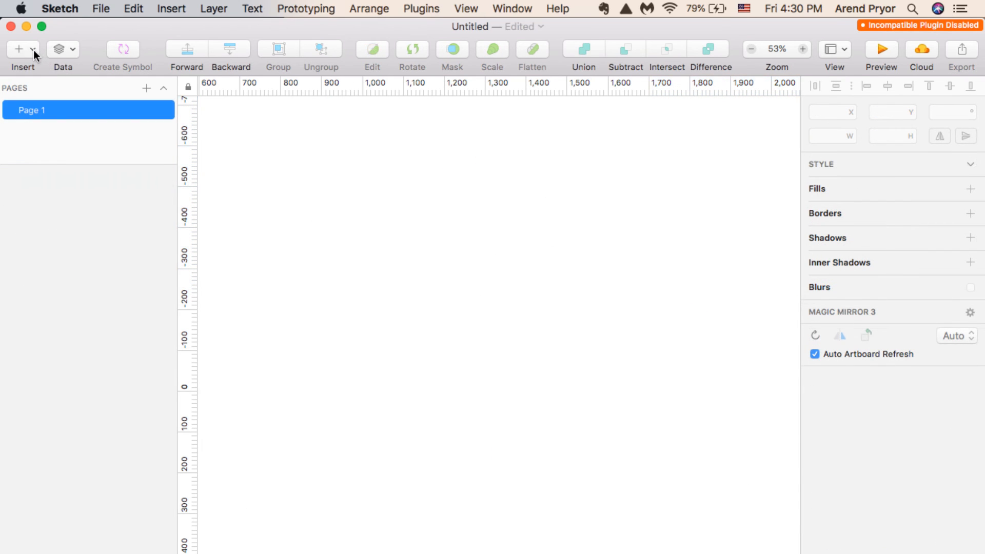
{"action": "left_click", "coordinate": [33, 50]}
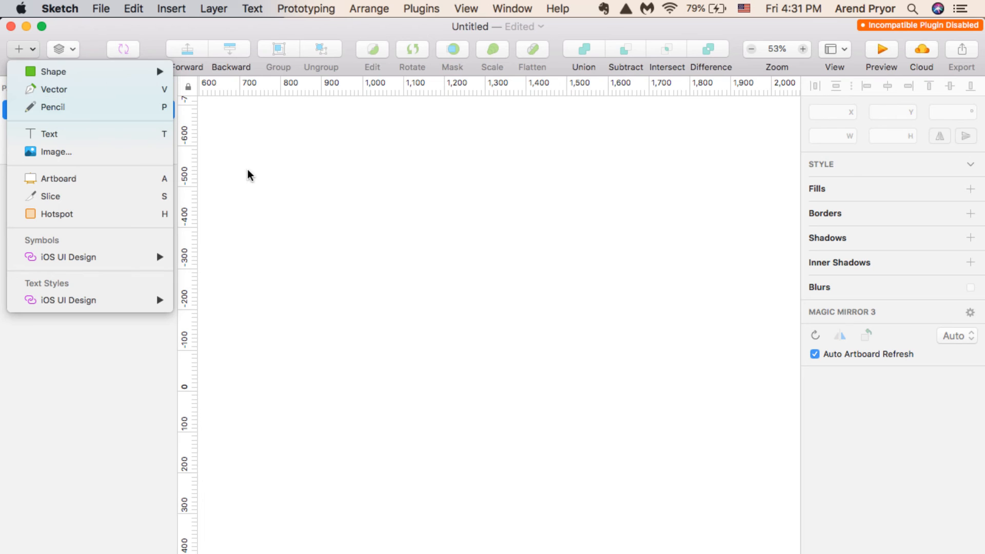
{"action": "left_click", "coordinate": [307, 218]}
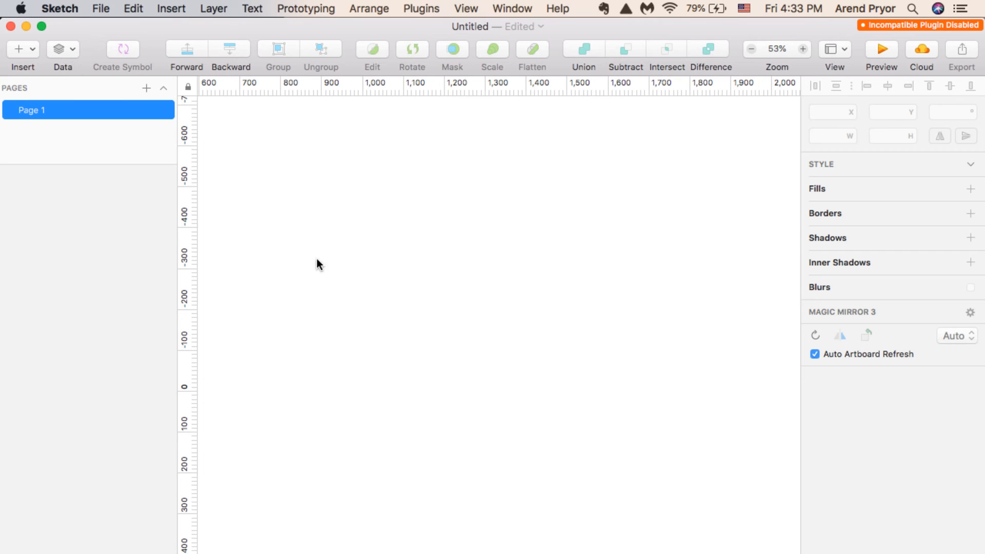
Step: Draw a rectangle about 713 by 385 in the lower middle of the empty canvas and deselect it
{"action": "key", "text": "r"}
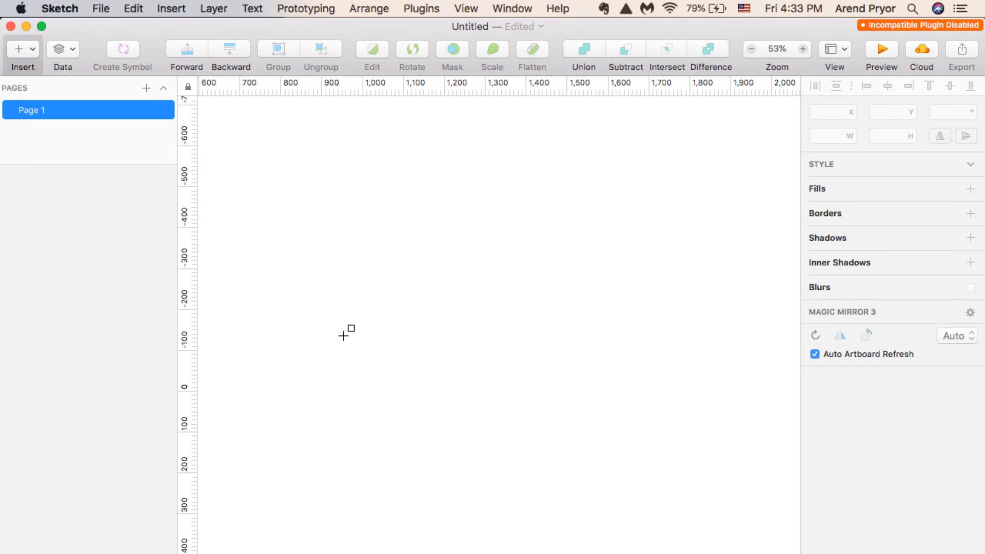
{"action": "left_click_drag", "start_coordinate": [330, 335], "coordinate": [621, 491]}
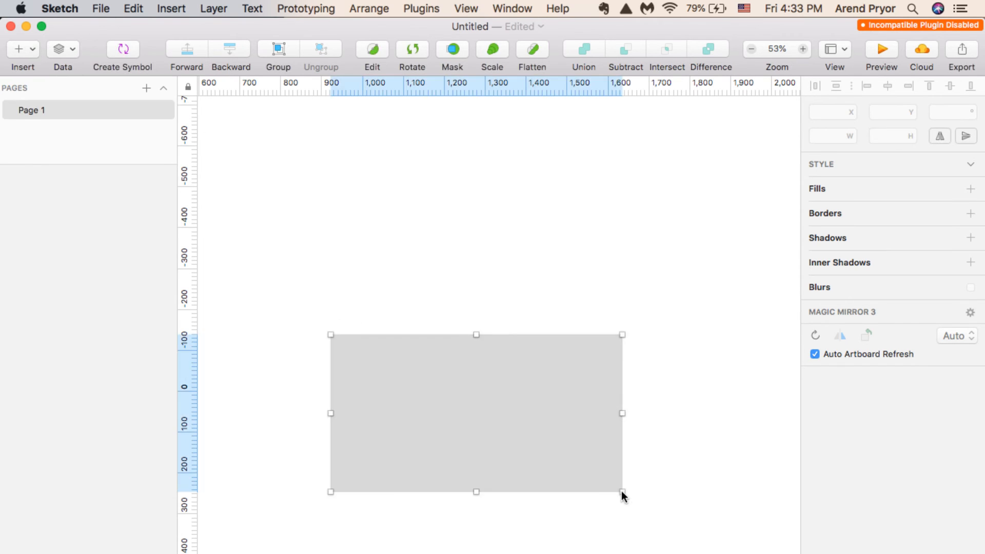
{"action": "left_click", "coordinate": [390, 238]}
Step: Add a text layer with the placeholder "Type something" and center it above the rectangle at about (903, -435)
{"action": "key", "text": "t"}
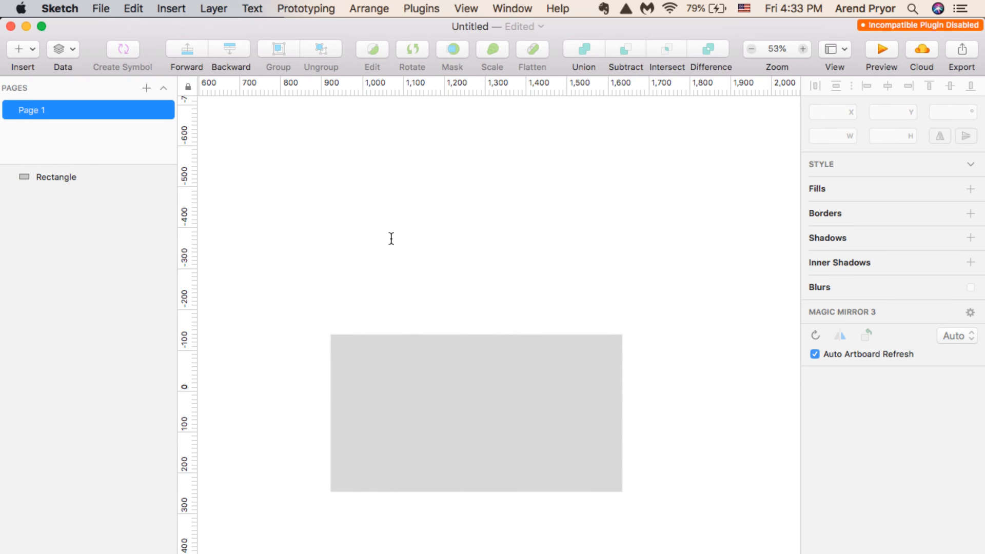
{"action": "left_click", "coordinate": [445, 230]}
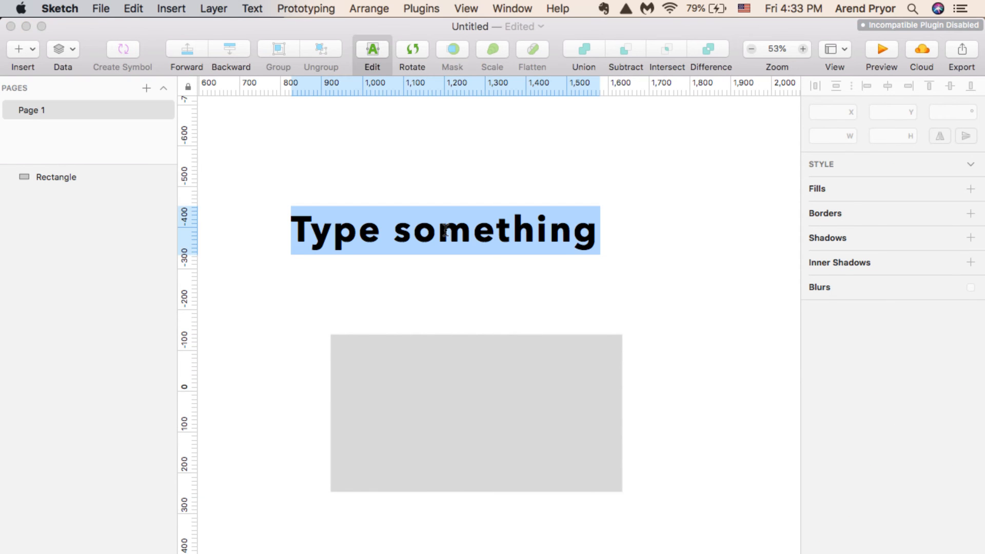
{"action": "key", "text": "Escape"}
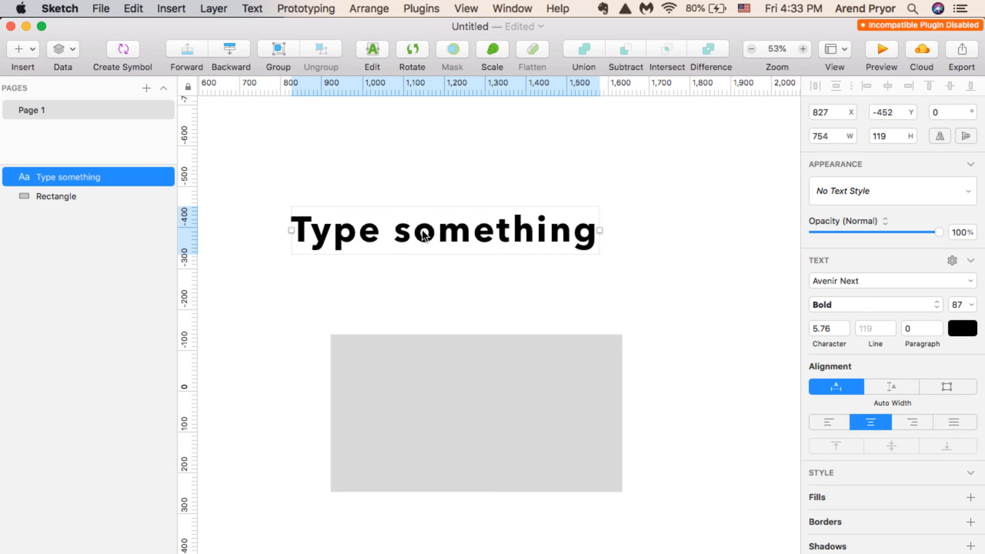
{"action": "left_click_drag", "start_coordinate": [432, 239], "coordinate": [462, 246]}
{"action": "left_click", "coordinate": [460, 197]}
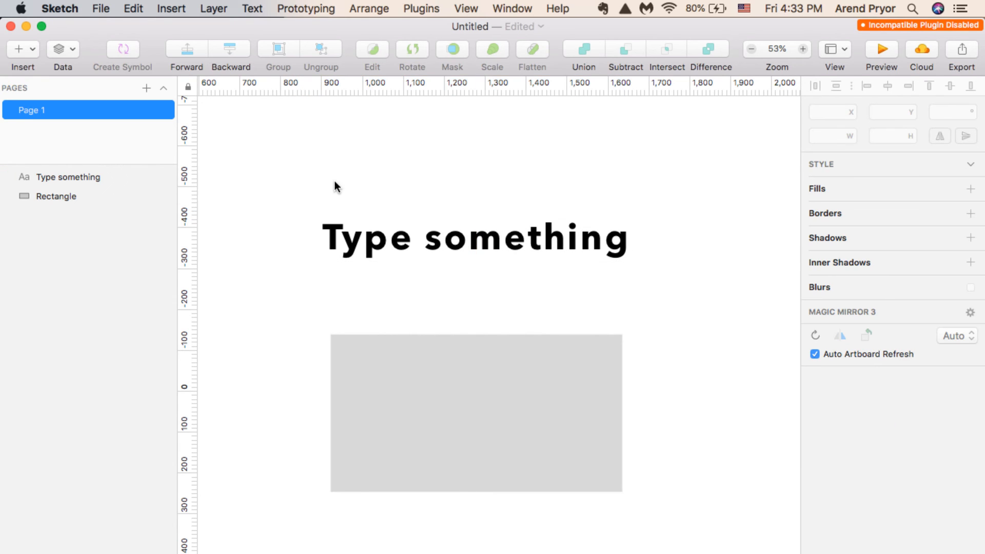
Step: Move the rectangle up to about (924, -260) below the text and fill it with a Faces image from Sketch Data
{"action": "left_click_drag", "start_coordinate": [356, 377], "coordinate": [358, 333]}
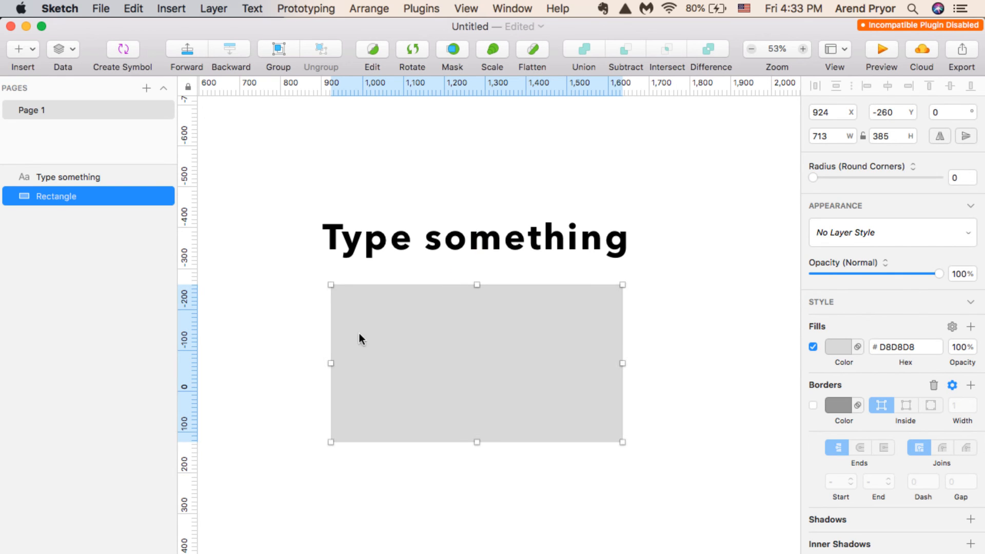
{"action": "left_click", "coordinate": [74, 48]}
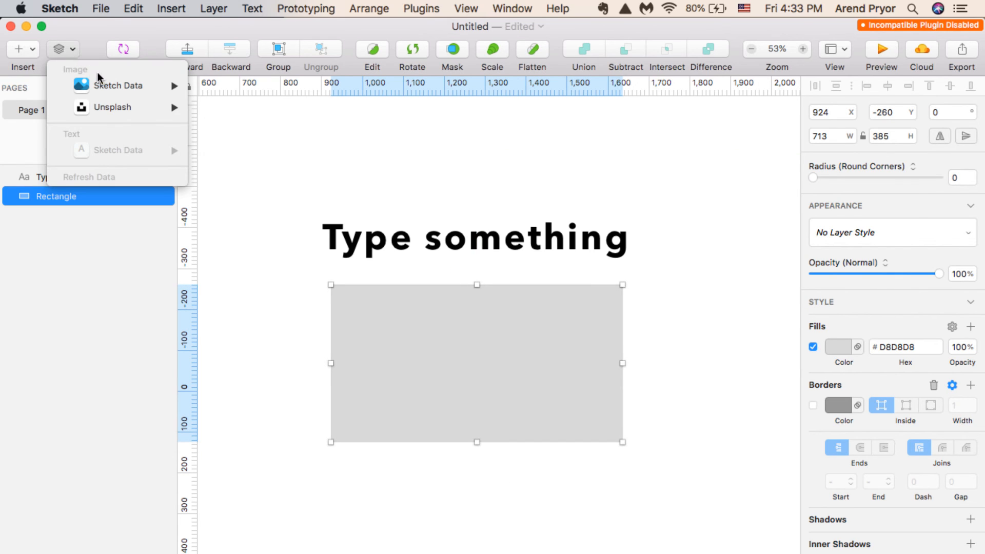
{"action": "mouse_move", "coordinate": [106, 81]}
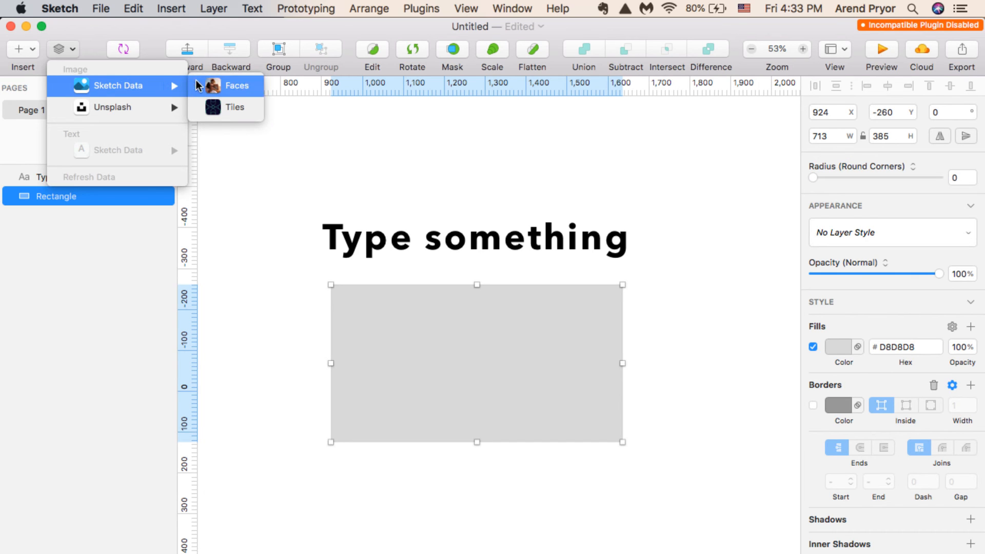
{"action": "left_click", "coordinate": [220, 85]}
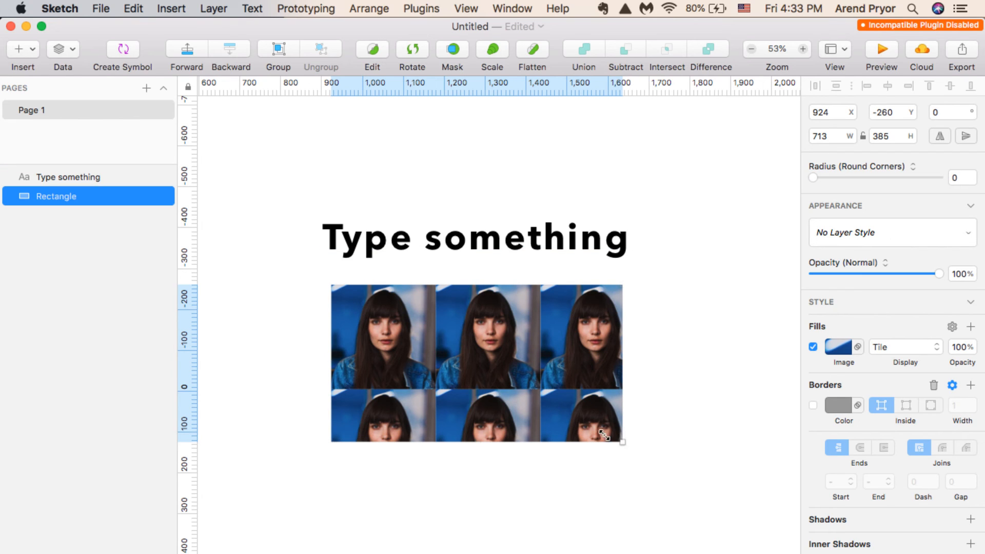
Step: Shrink the rectangle to about 257 by 256 and load a different Faces image from Sketch Data
{"action": "left_click_drag", "start_coordinate": [622, 440], "coordinate": [436, 390]}
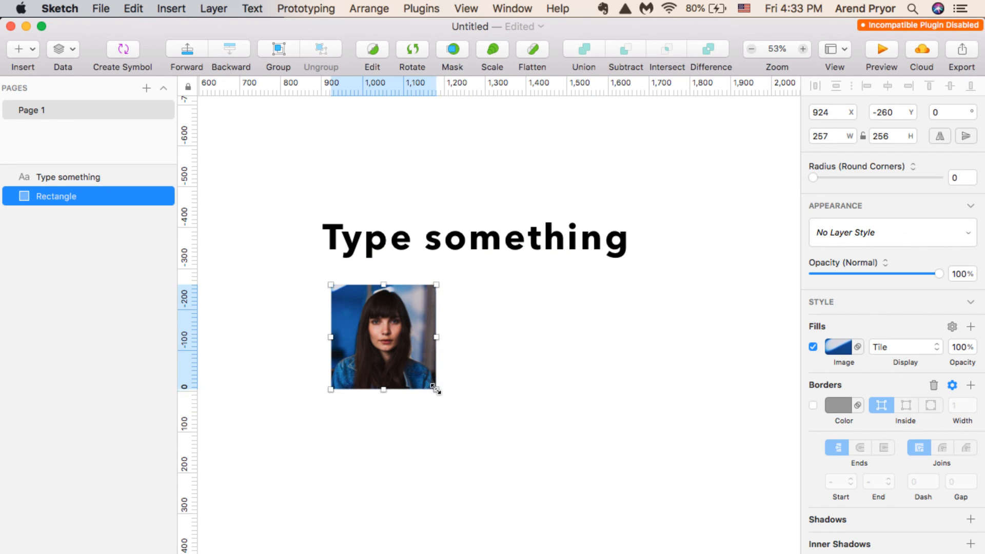
{"action": "left_click", "coordinate": [75, 49]}
{"action": "mouse_move", "coordinate": [164, 85]}
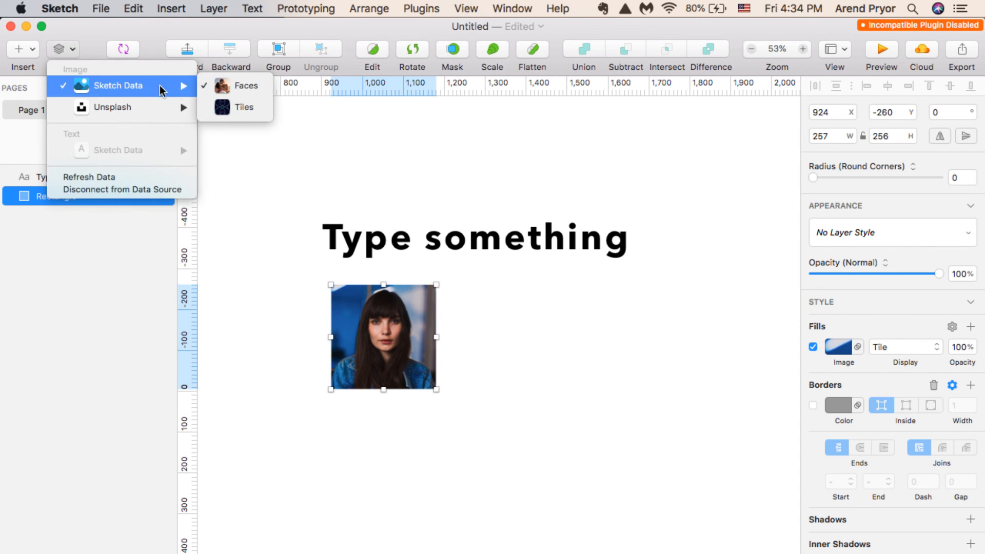
{"action": "left_click", "coordinate": [231, 87]}
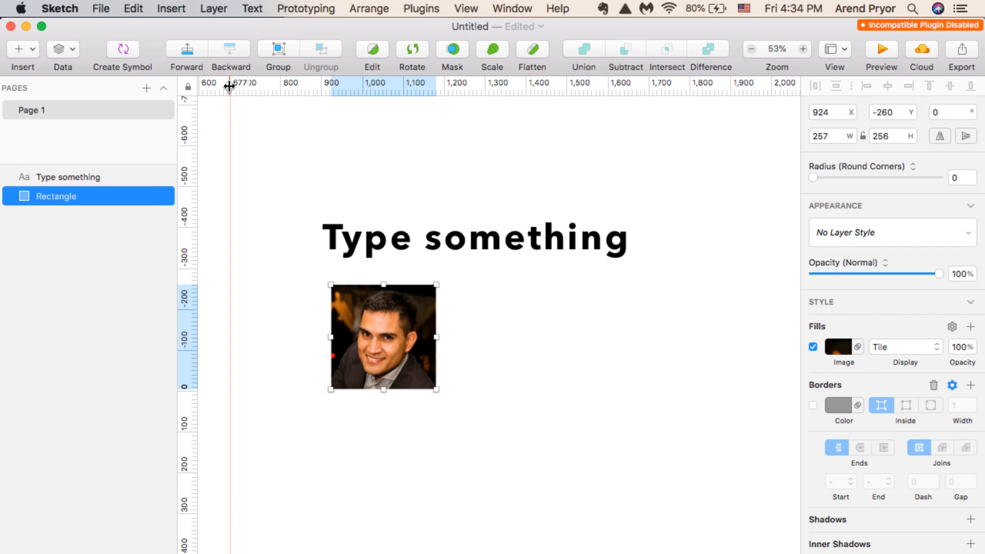
{"action": "left_click_drag", "start_coordinate": [229, 86], "coordinate": [121, 9]}
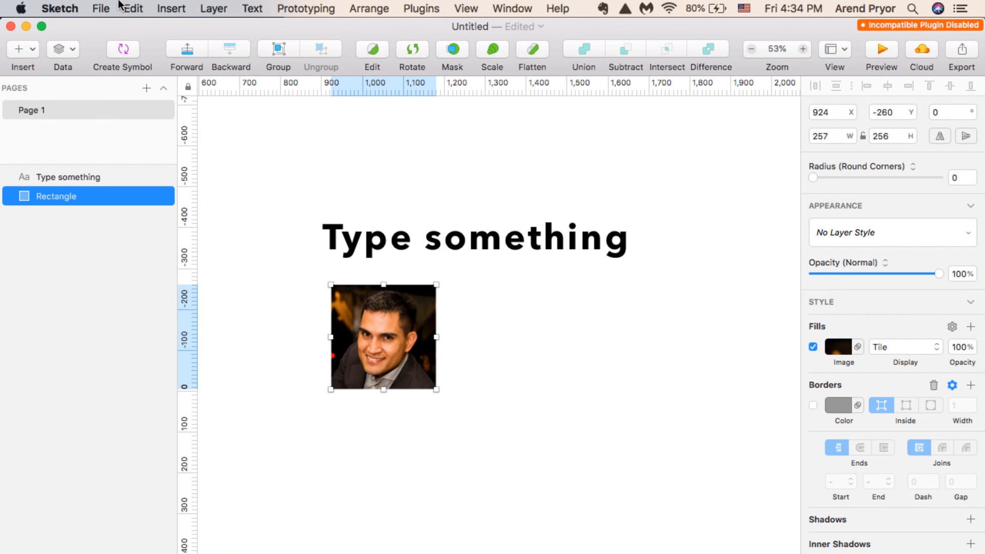
Step: Replace the rectangle's fill with a Tiles image from Sketch Data and enlarge the rectangle to about 315 by 325
{"action": "left_click", "coordinate": [72, 51]}
{"action": "mouse_move", "coordinate": [111, 88]}
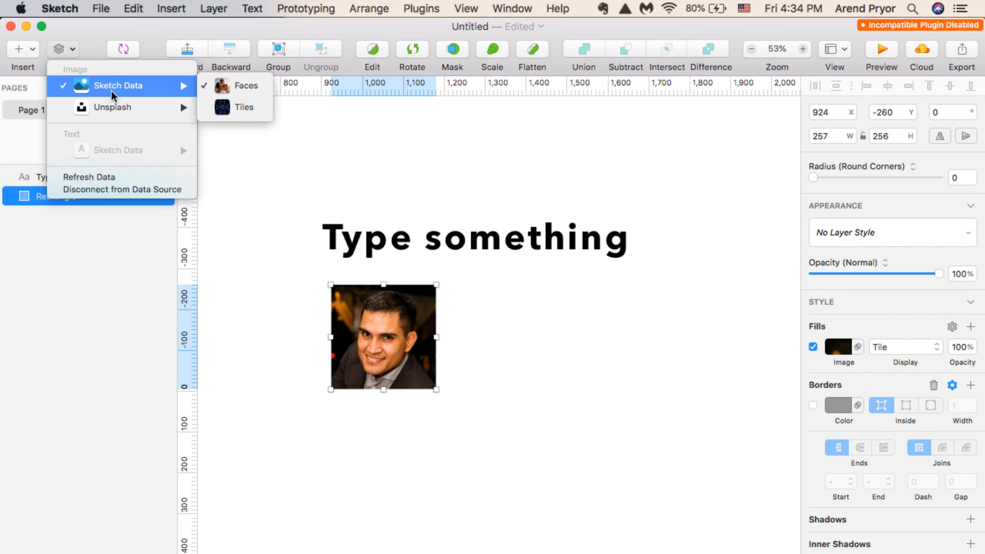
{"action": "left_click", "coordinate": [241, 110]}
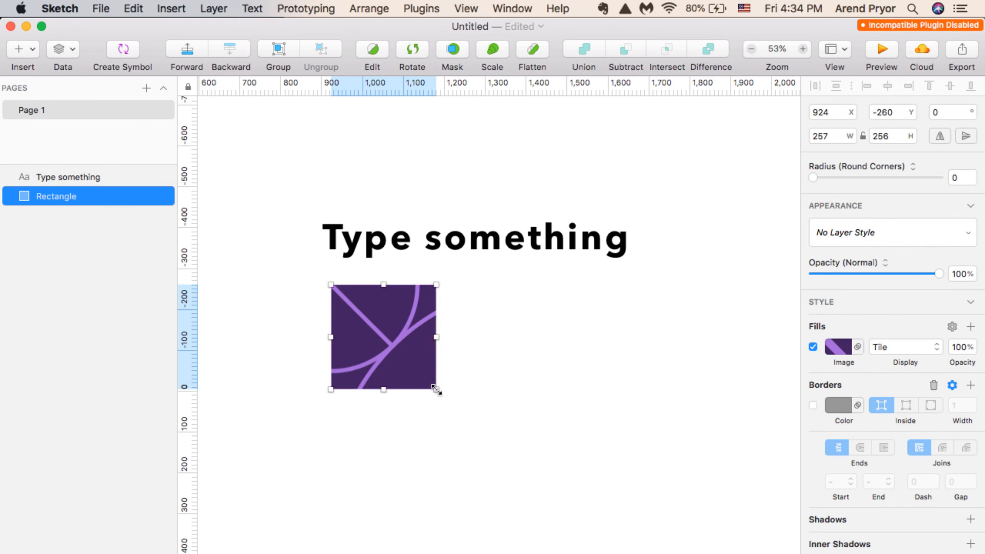
{"action": "left_click_drag", "start_coordinate": [436, 389], "coordinate": [459, 417]}
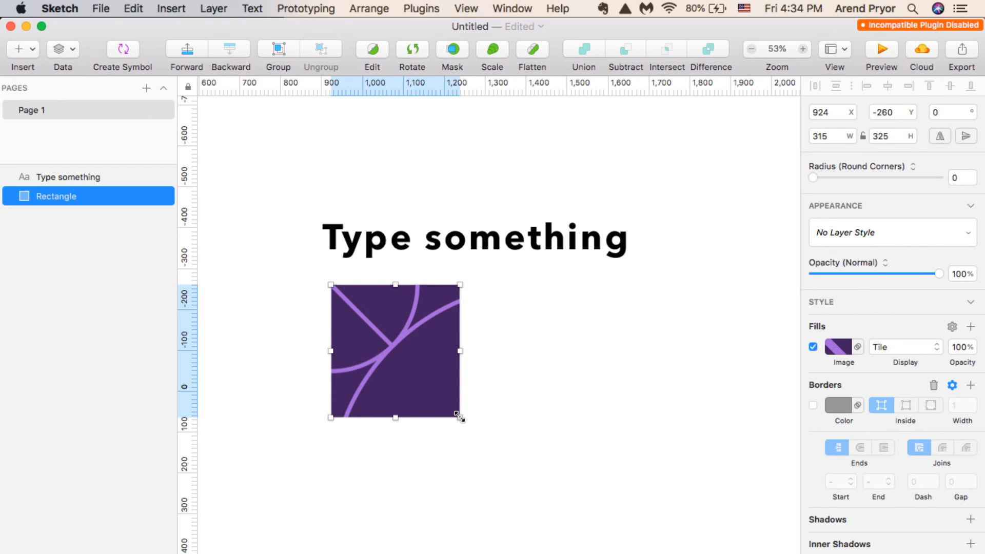
Step: Fill the "Type something" text layer with Names text from Sketch Data
{"action": "left_click", "coordinate": [455, 246]}
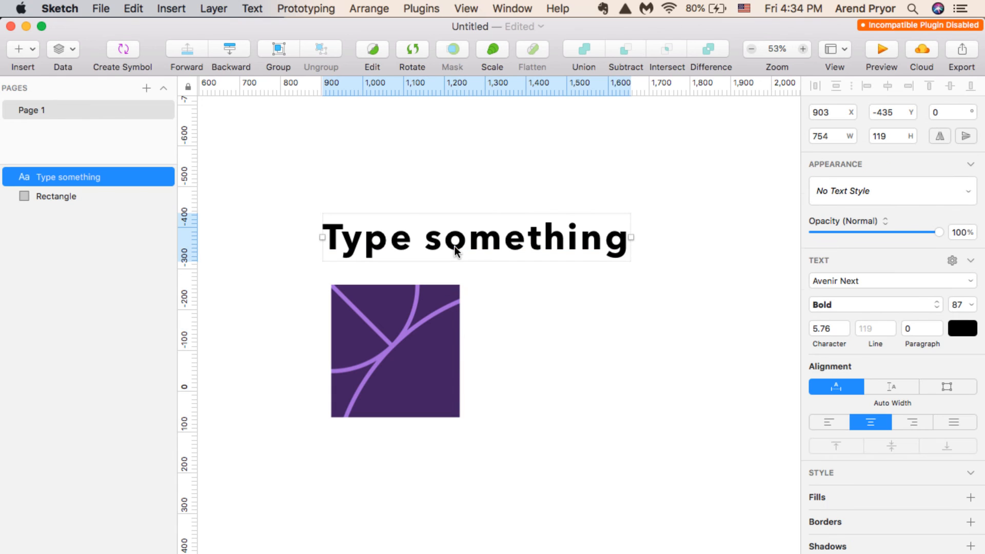
{"action": "left_click", "coordinate": [73, 51]}
{"action": "mouse_move", "coordinate": [114, 150]}
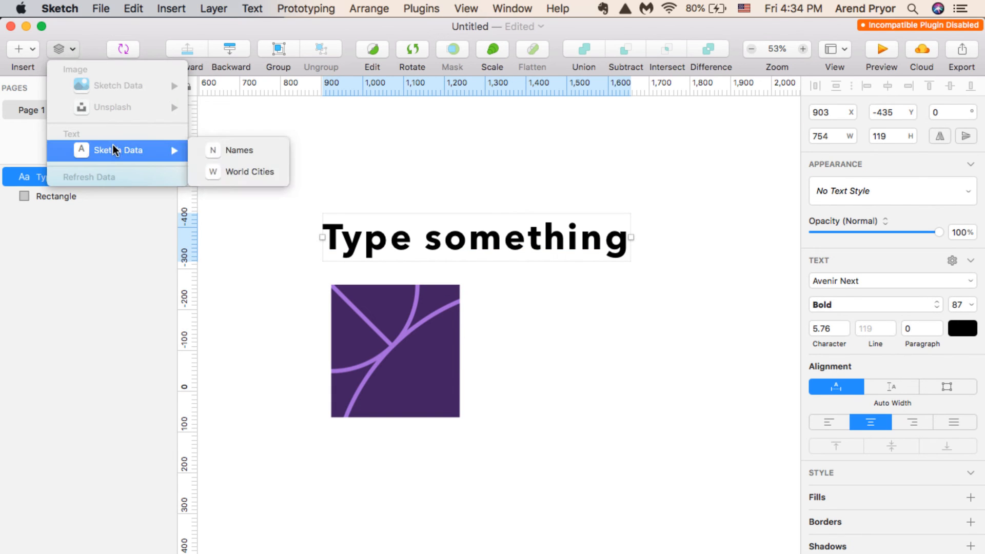
{"action": "left_click", "coordinate": [219, 149]}
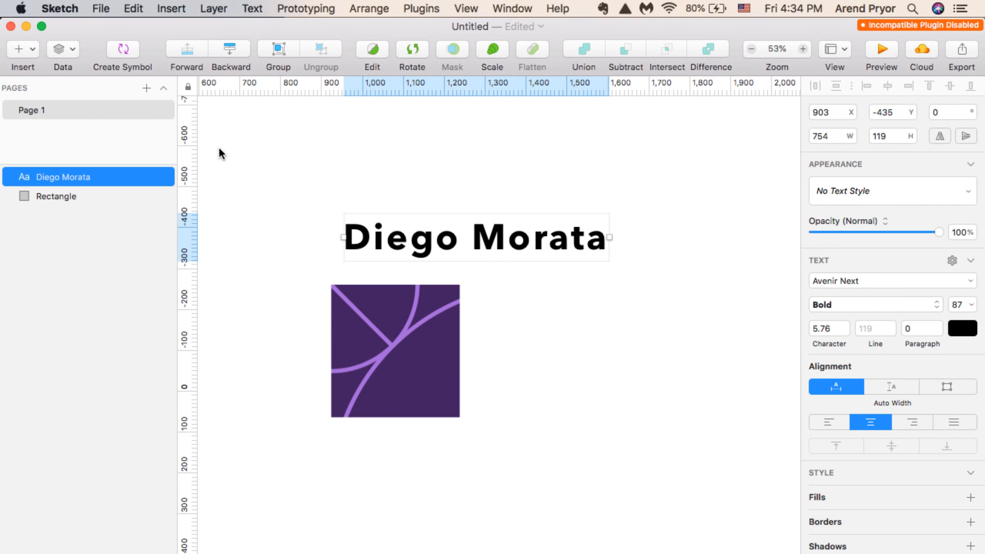
Step: Bring up the Sketch Data text sources for the text layer above the tile square
{"action": "left_click", "coordinate": [72, 48]}
{"action": "mouse_move", "coordinate": [119, 147]}
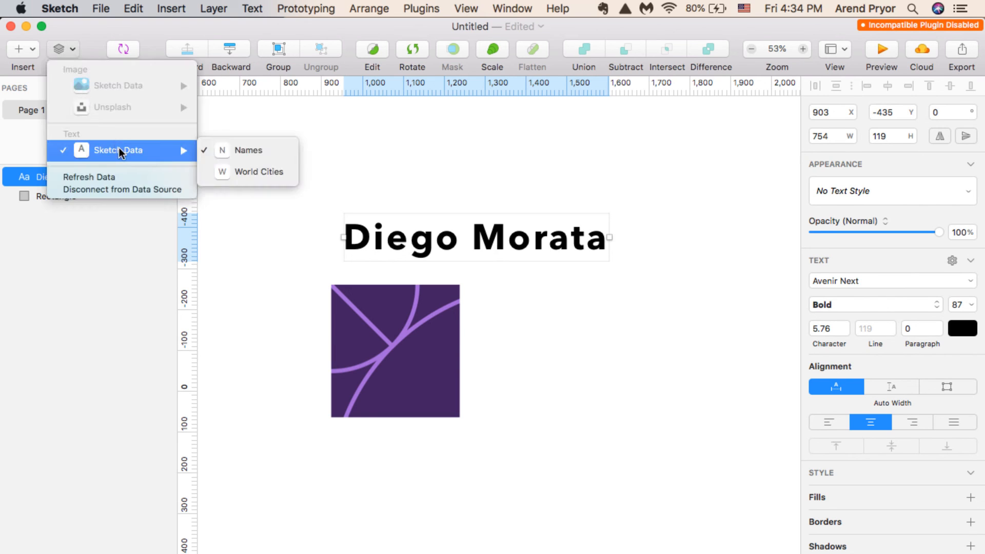